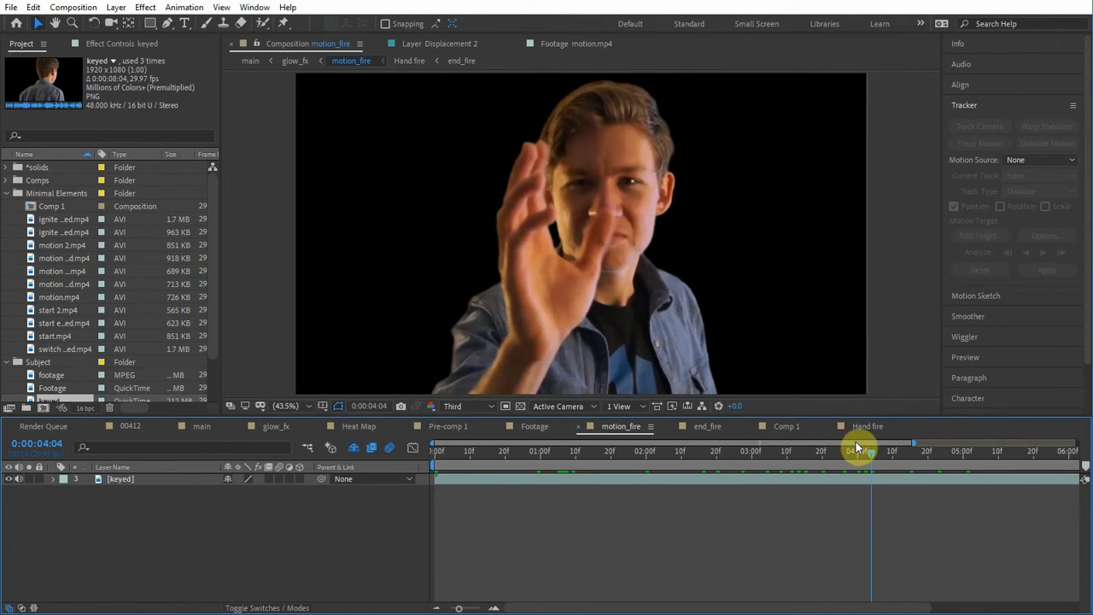
drag(904, 458, 989, 456)
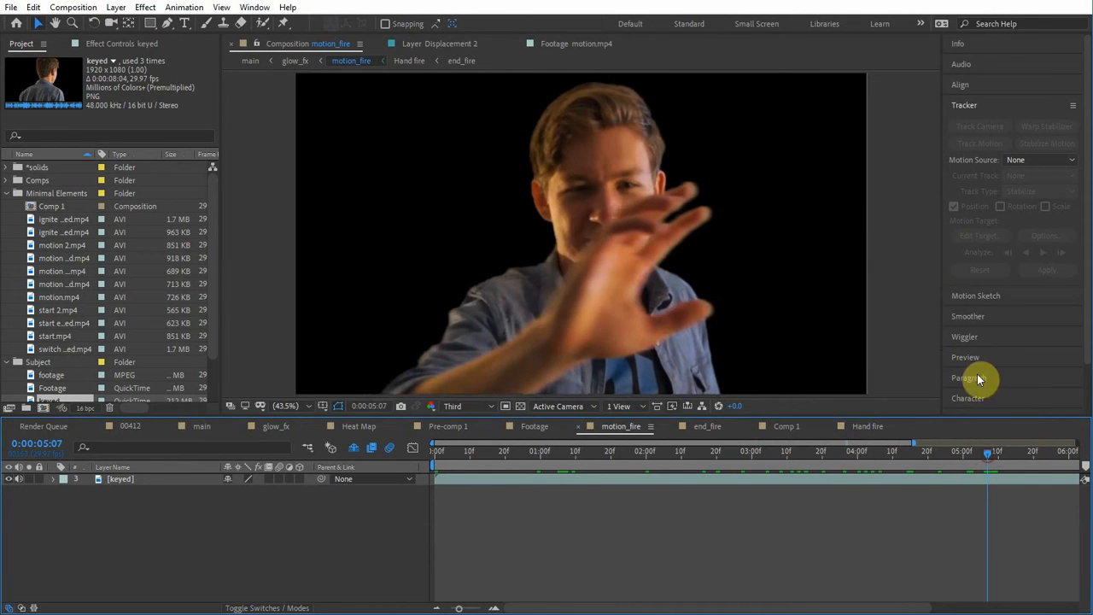
click(966, 107)
click(967, 108)
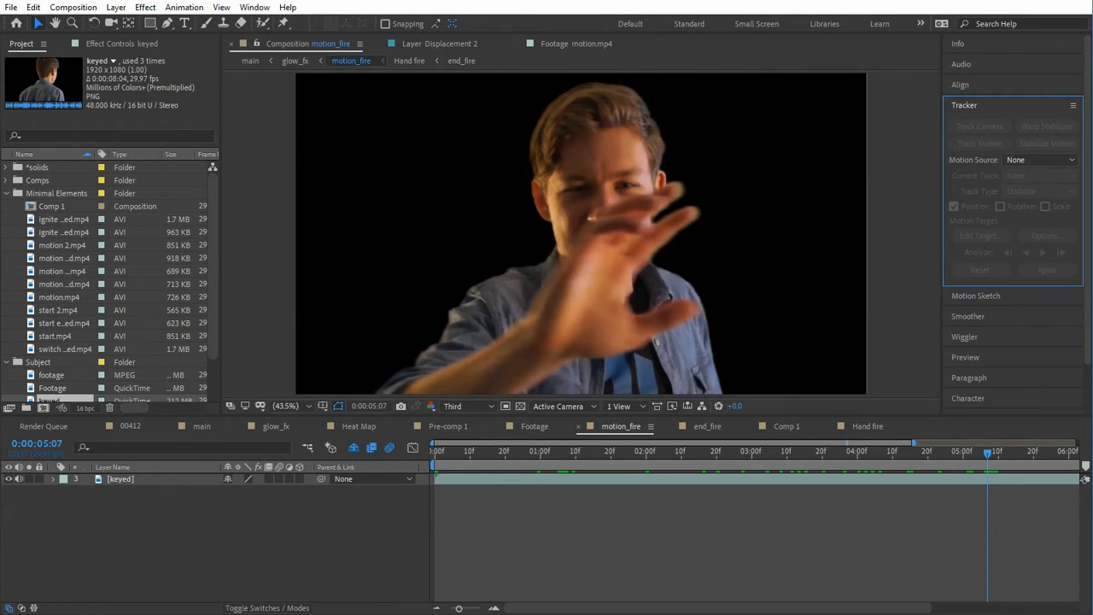
Add Boris FX Mocha tracking to the keyed layer in the motion_fire composition.
drag(912, 443, 1089, 442)
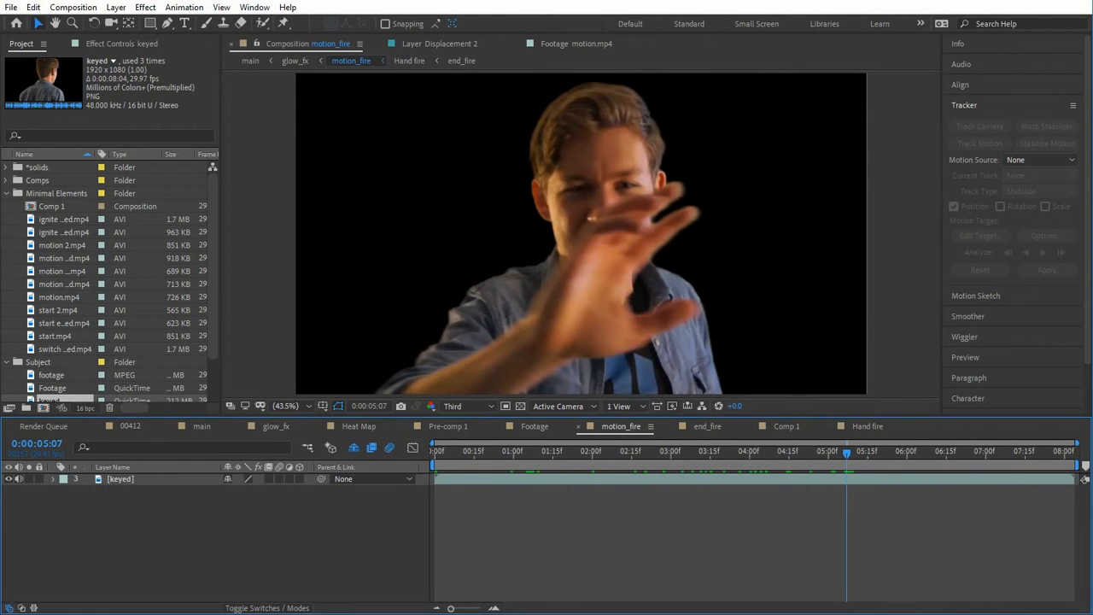
mouse_move(868, 464)
mouse_down()
mouse_move(857, 454)
mouse_move(873, 462)
mouse_up()
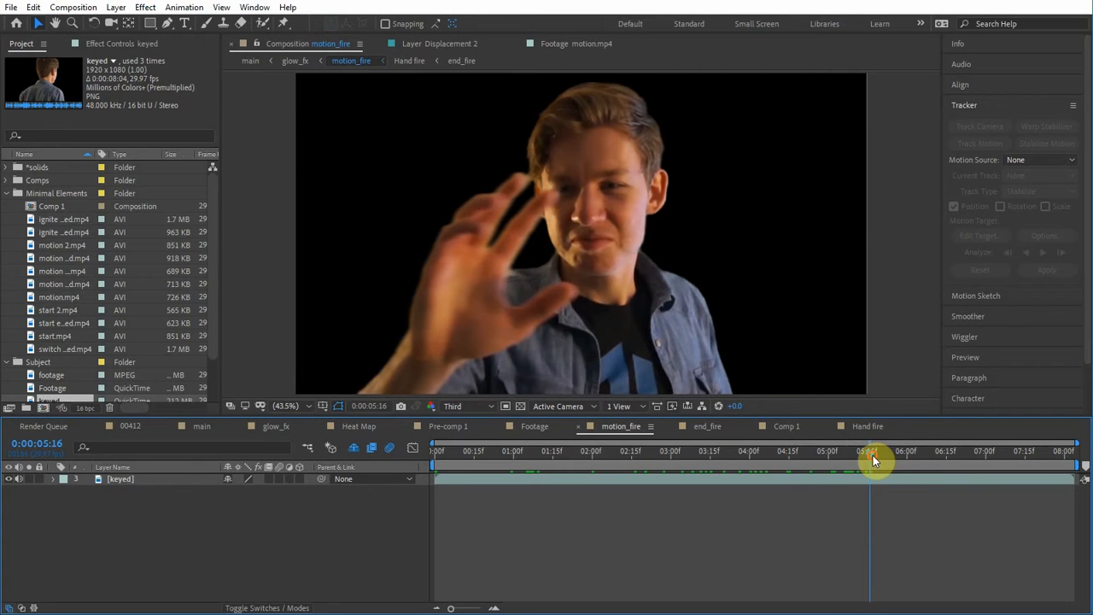
click(876, 482)
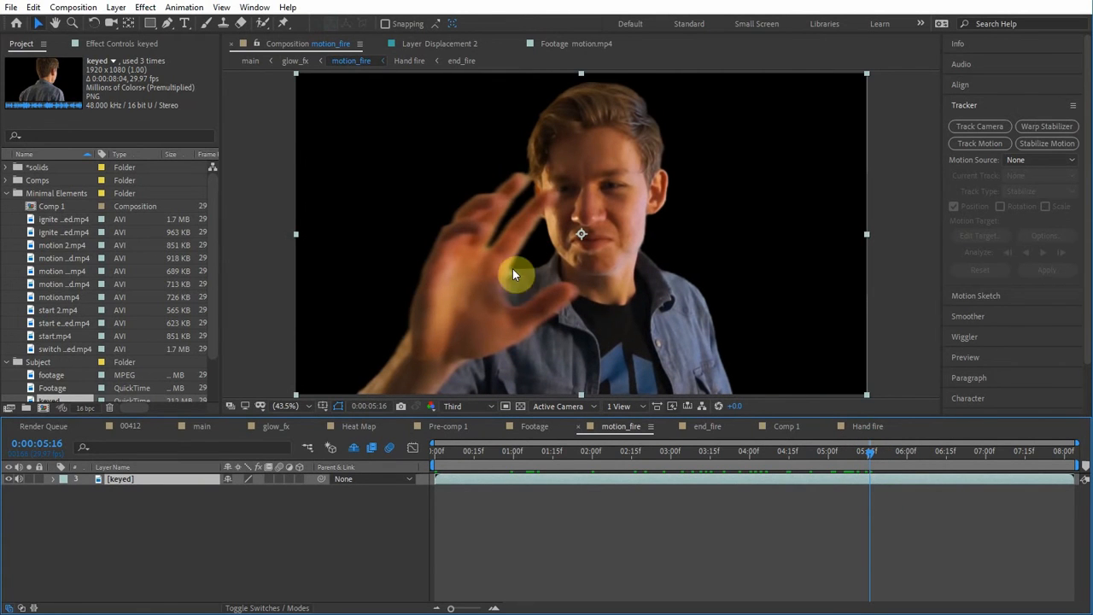
click(883, 457)
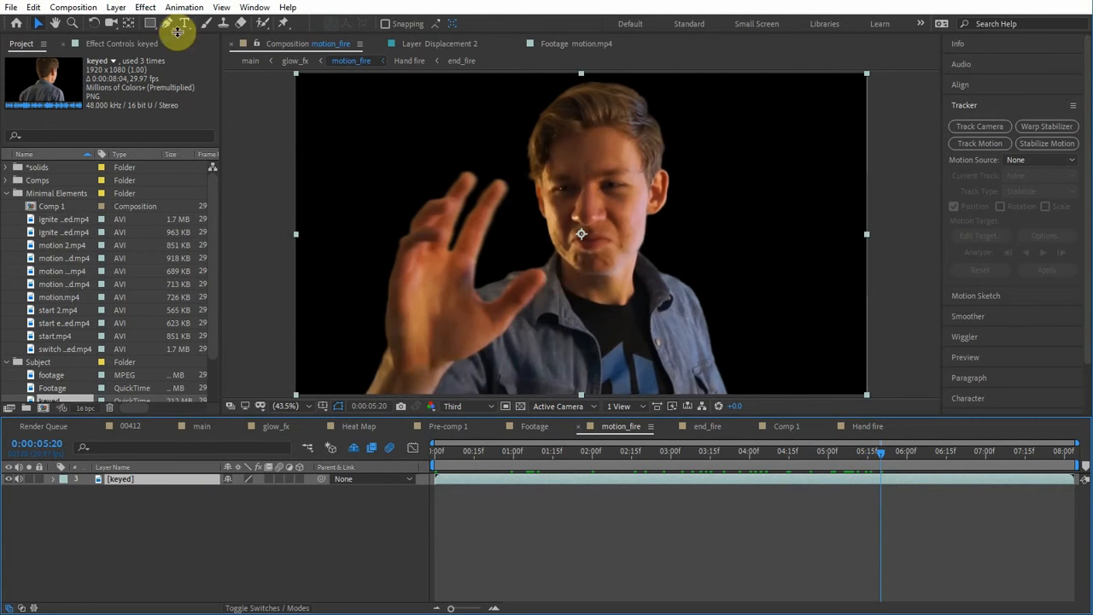
click(185, 8)
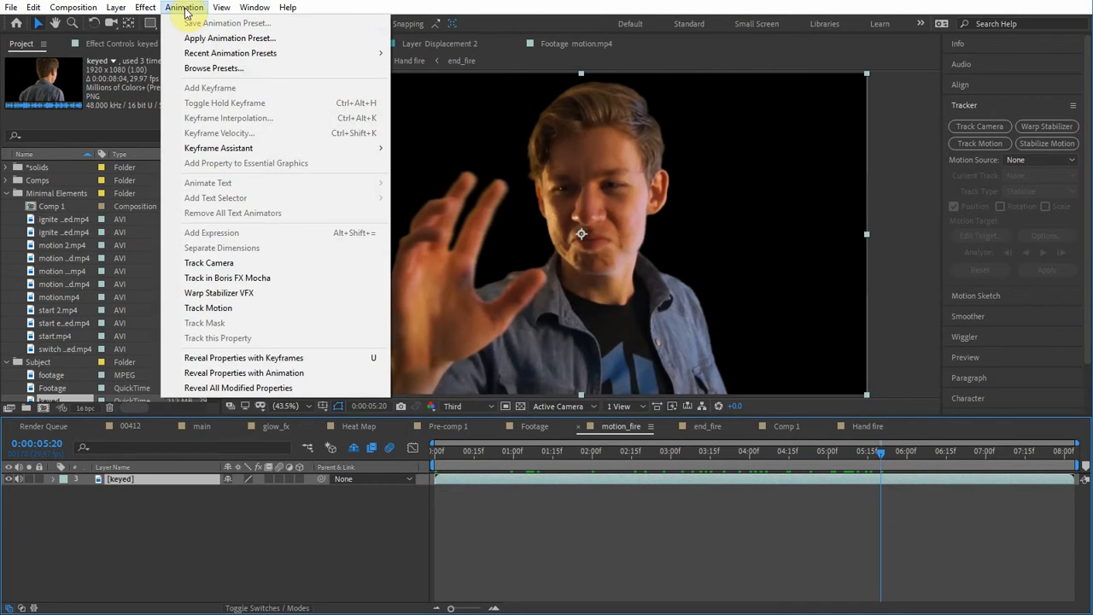
click(224, 280)
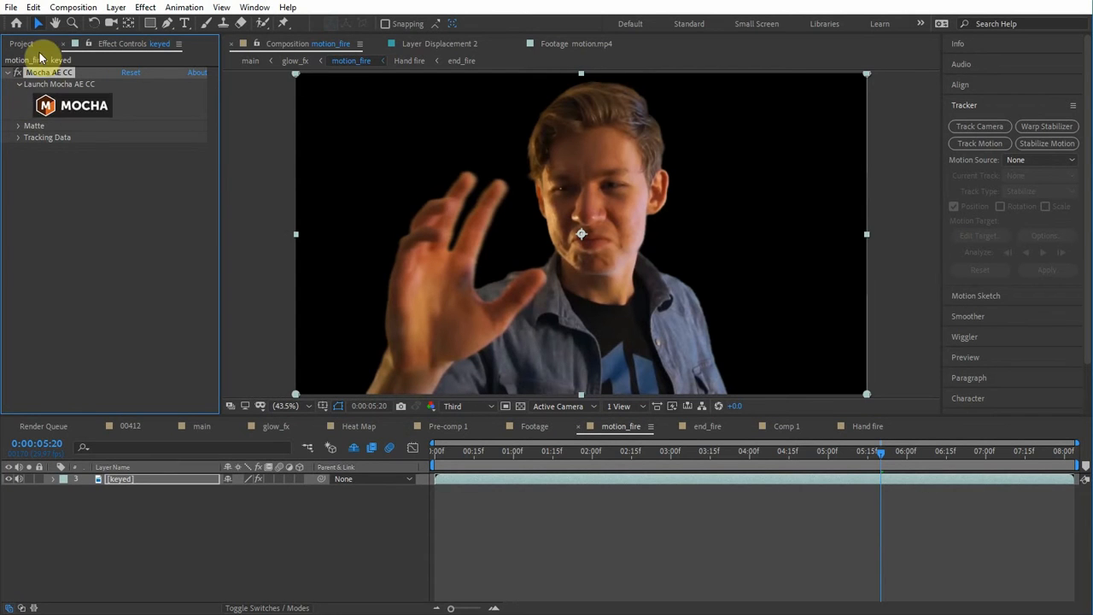
Set the composition's preview resolution to Full and launch Mocha from the keyed layer's Mocha AE effect.
click(91, 109)
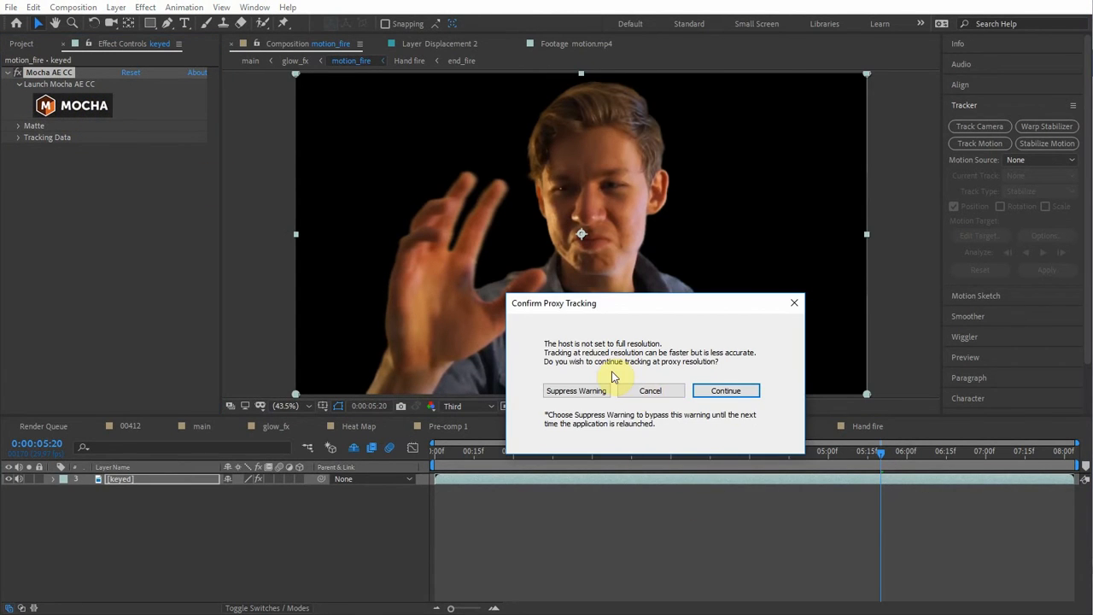
drag(683, 309, 756, 308)
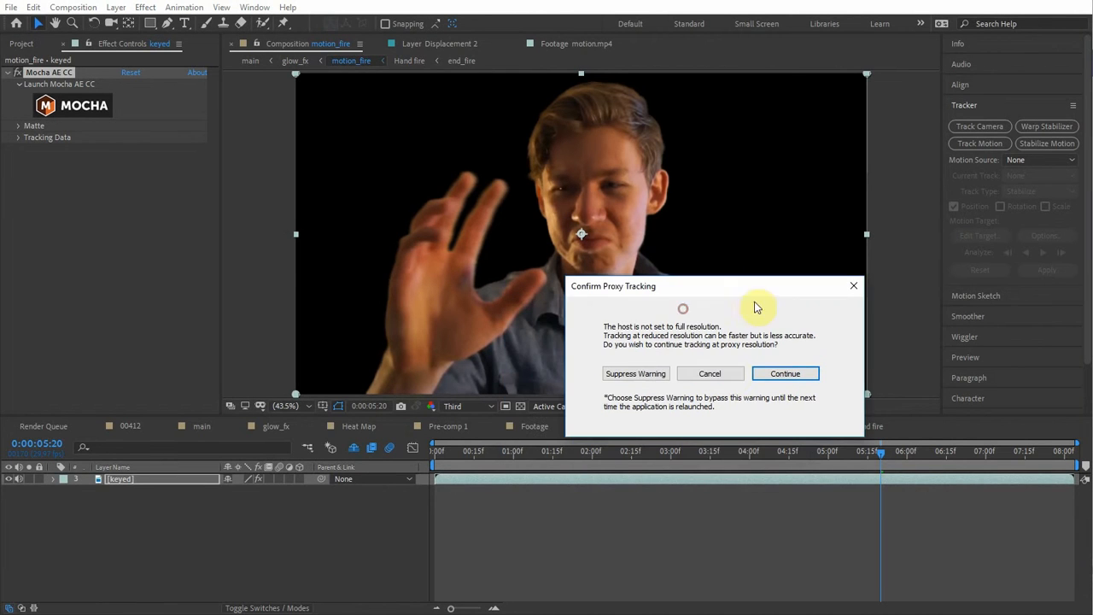
click(736, 376)
click(464, 405)
click(472, 439)
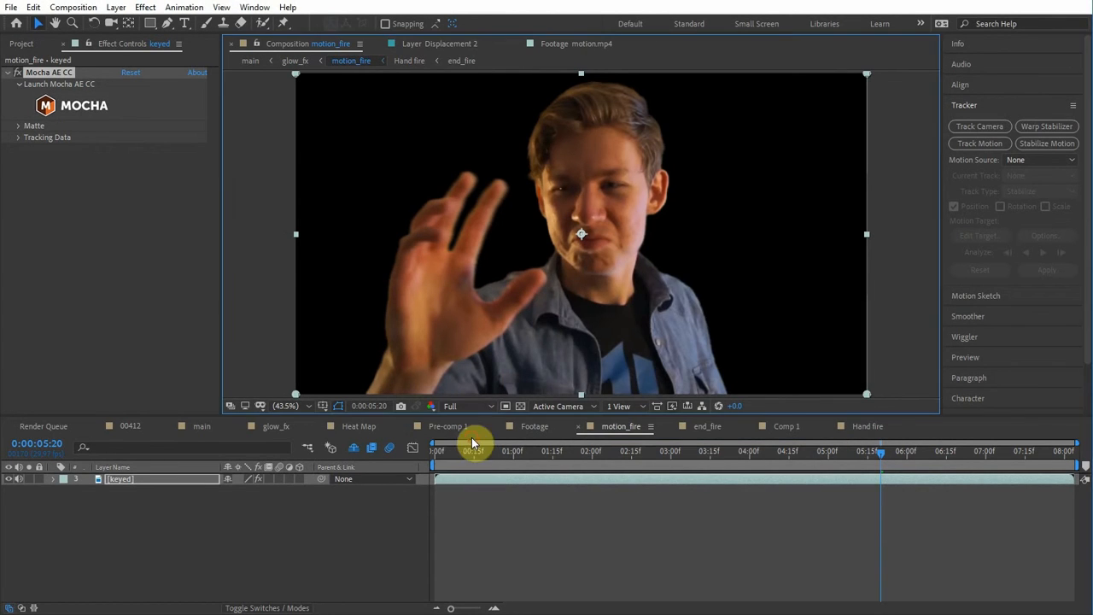
click(82, 104)
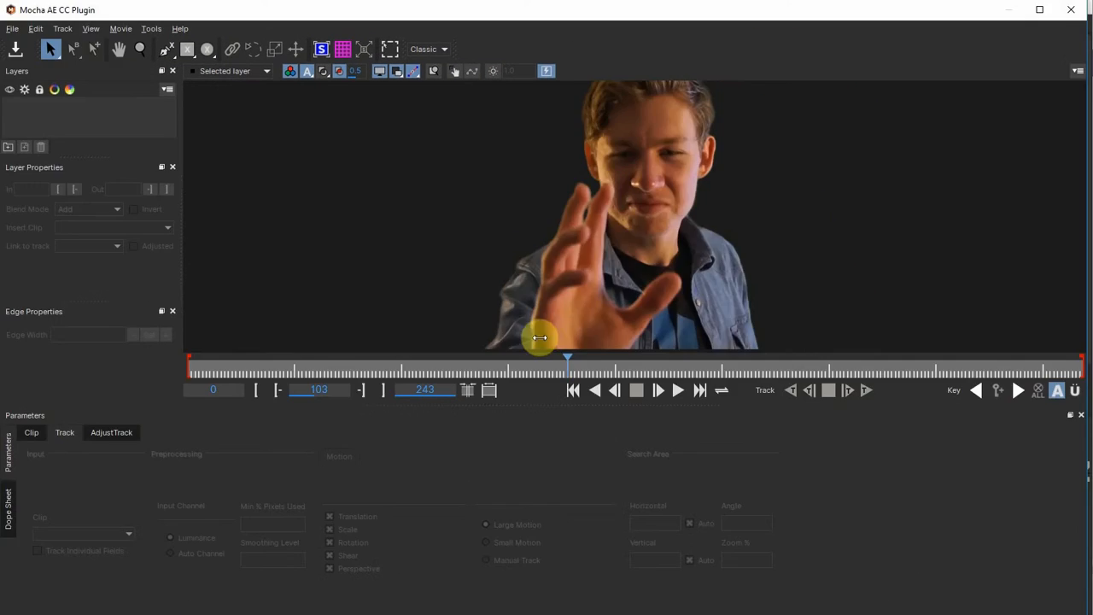
Draw a closed X-spline around the raised hand's fingers at frame 148 and adjust its points to enclose the fingertips.
drag(539, 339, 729, 344)
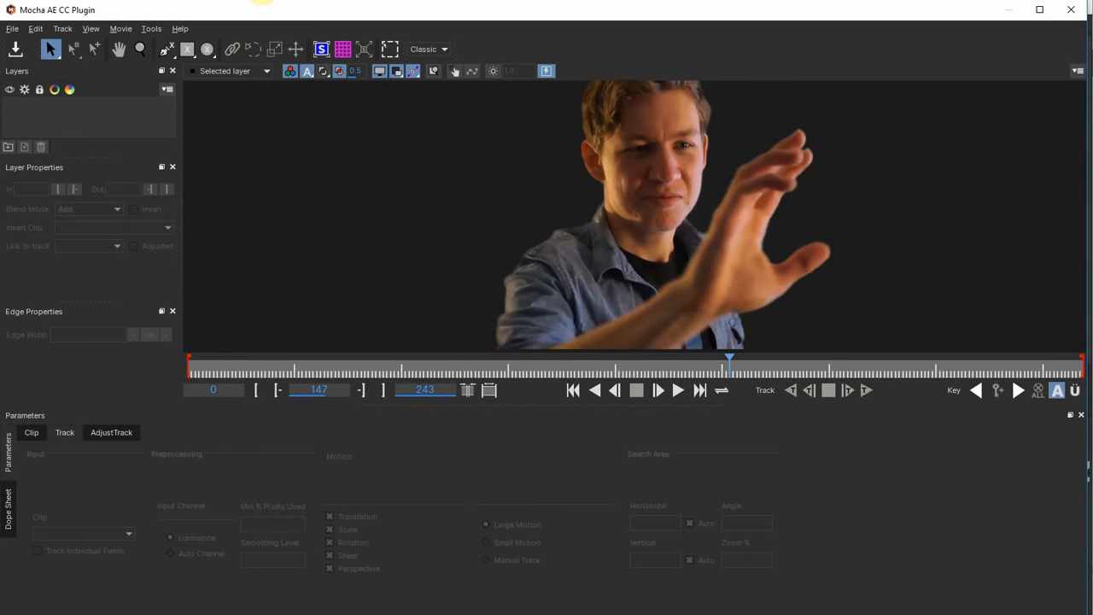
click(169, 52)
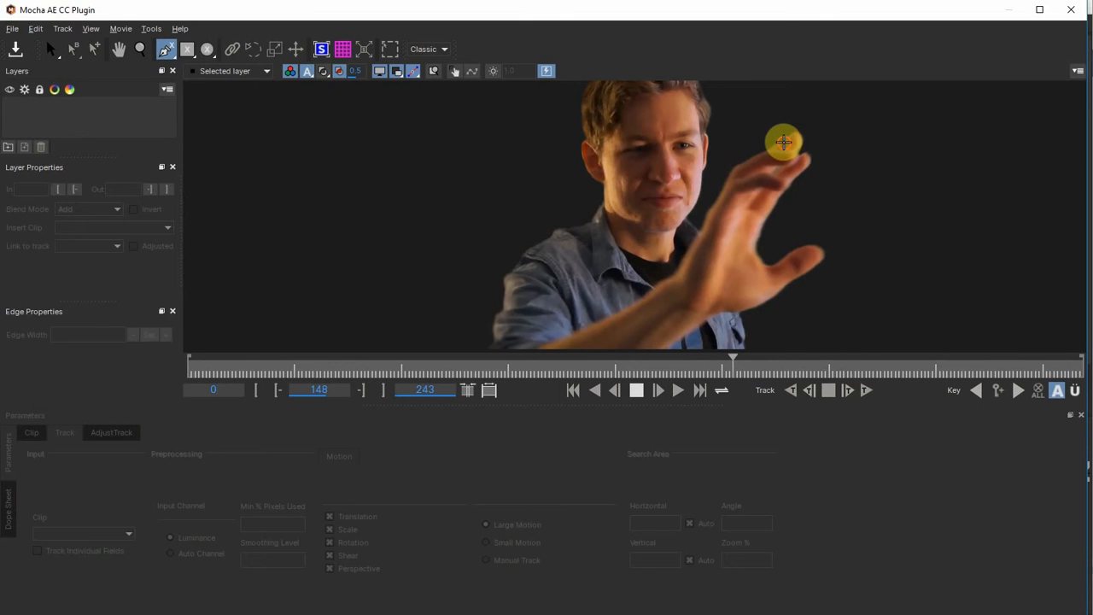
click(786, 142)
click(798, 140)
click(807, 171)
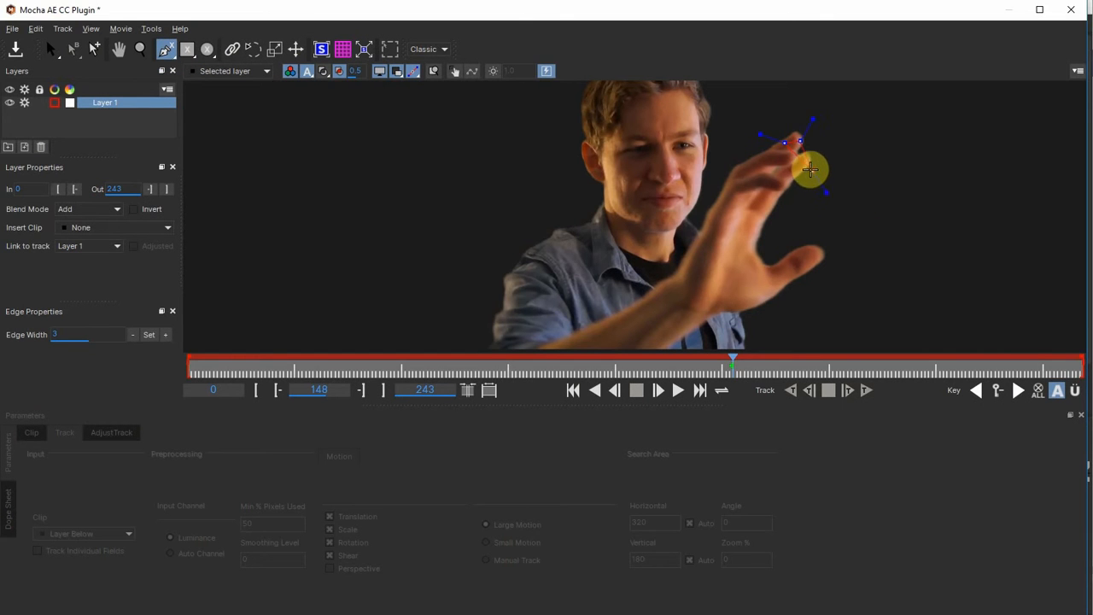
click(770, 222)
click(763, 225)
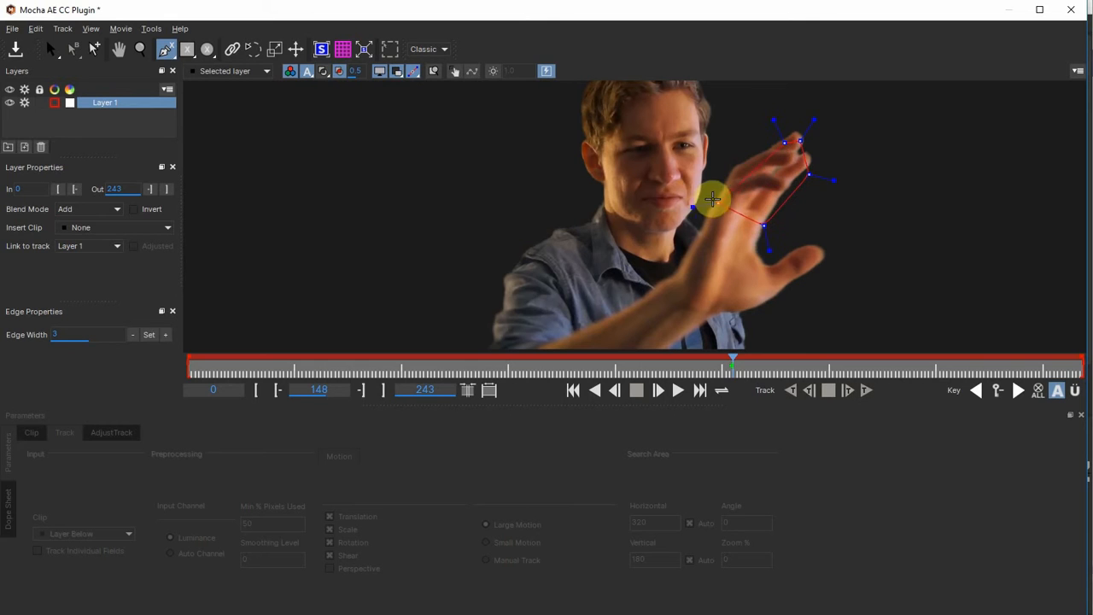
click(717, 197)
click(733, 163)
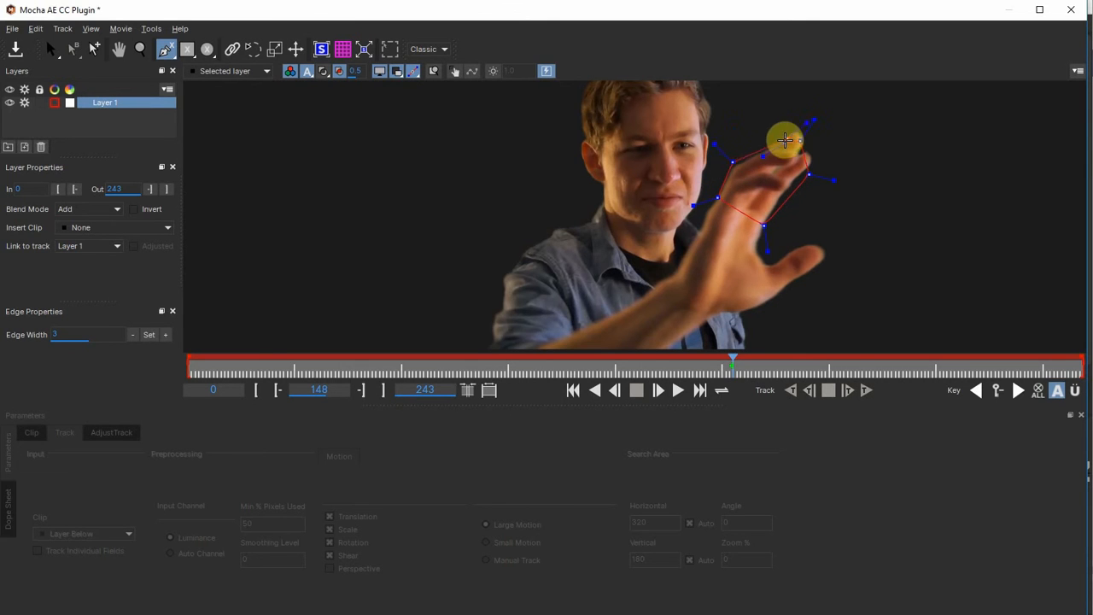
click(786, 143)
mouse_move(787, 142)
mouse_down()
mouse_move(786, 129)
mouse_move(796, 146)
mouse_move(801, 128)
mouse_up()
drag(809, 174, 811, 167)
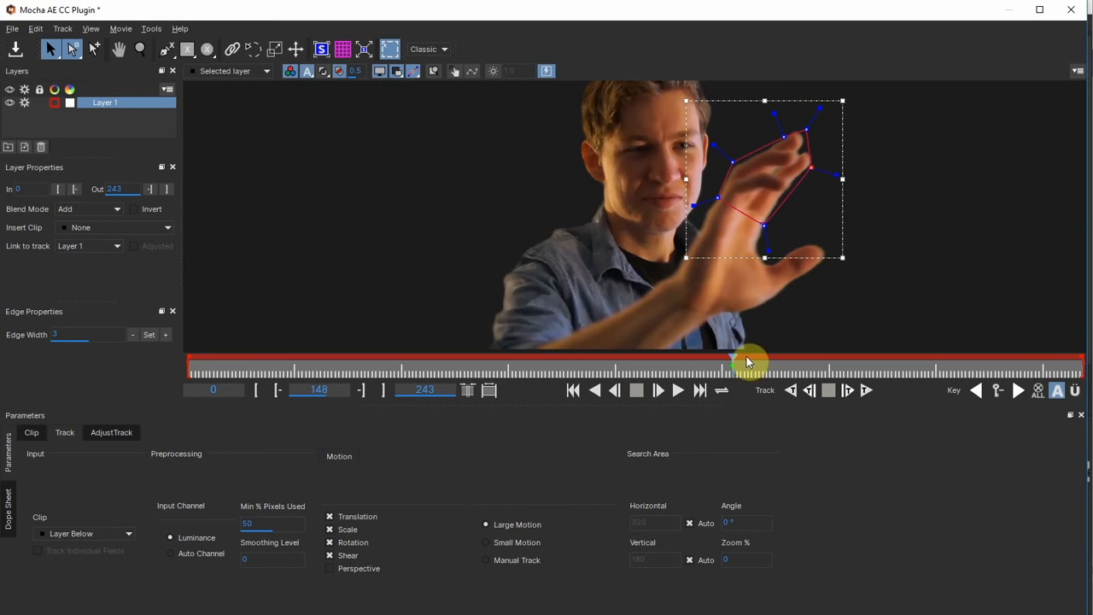
Limit the tracked motion to Translation only and track the finger shape forward to frame 158.
click(330, 530)
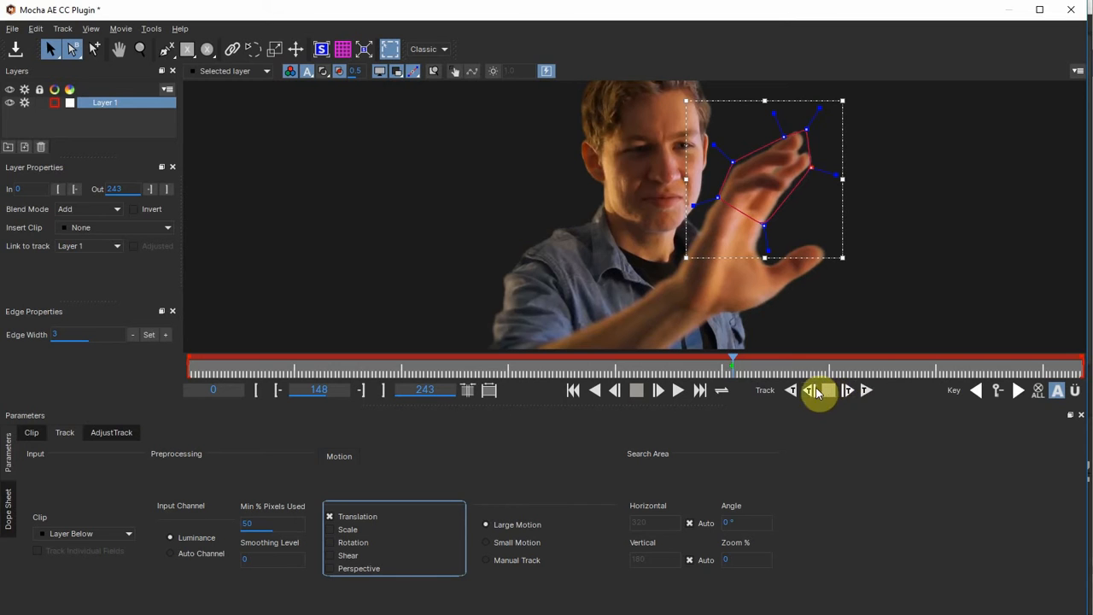
click(867, 391)
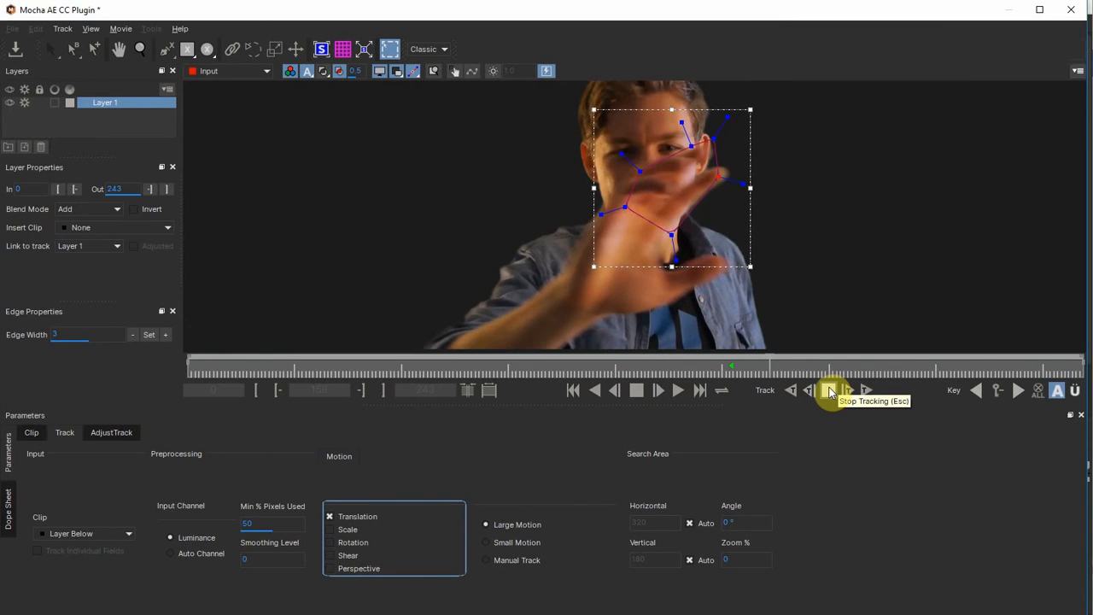
click(830, 391)
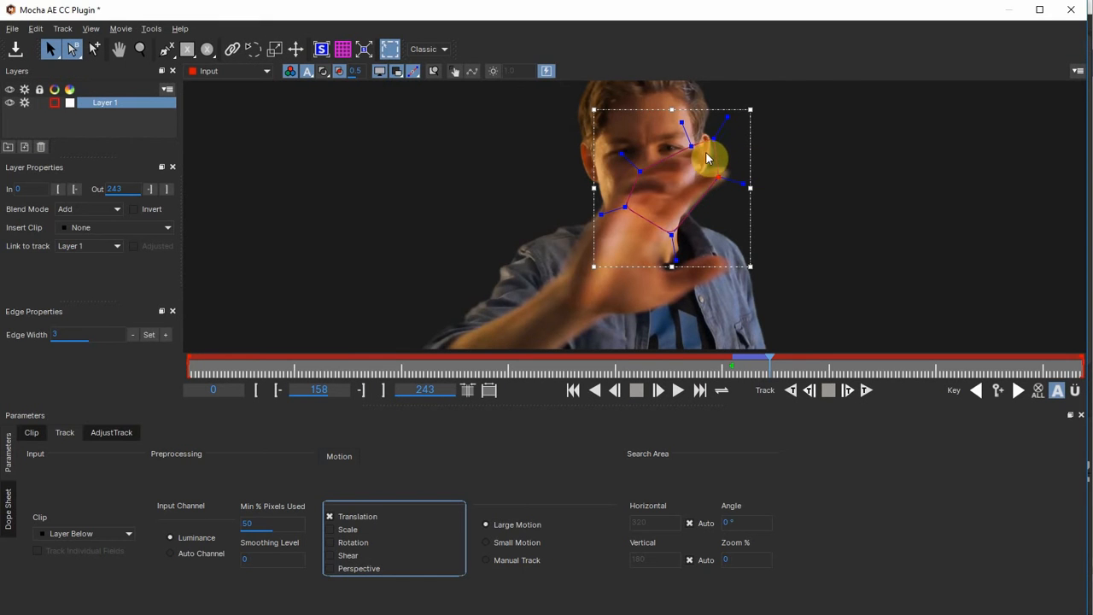
Reshape the spline at frame 158 by moving its points to fit the fingers in front of the face.
drag(713, 138, 697, 190)
drag(691, 147, 619, 206)
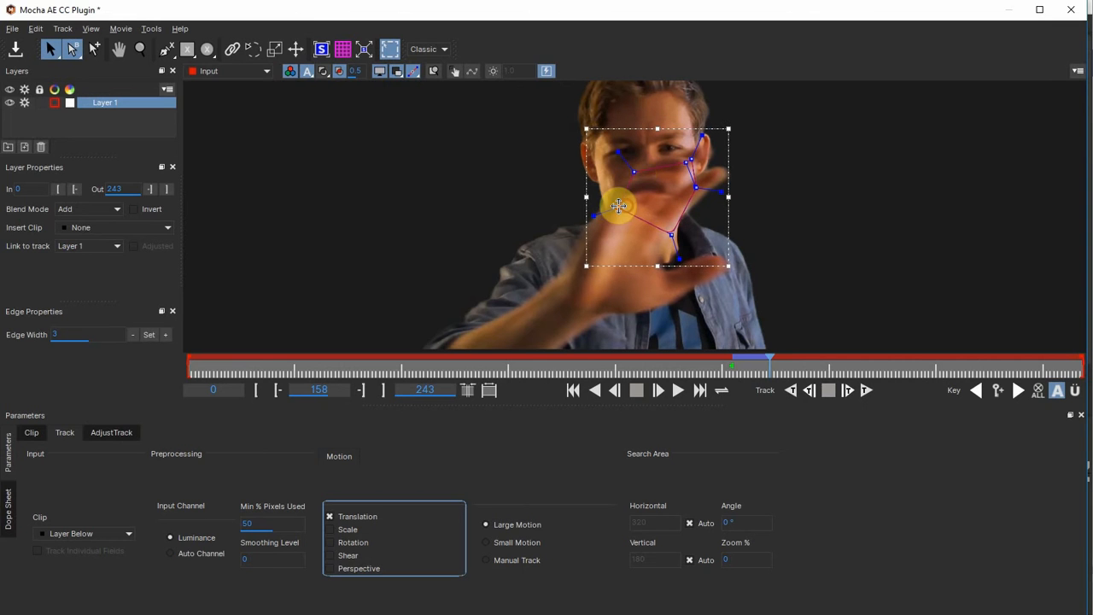
drag(676, 240, 665, 229)
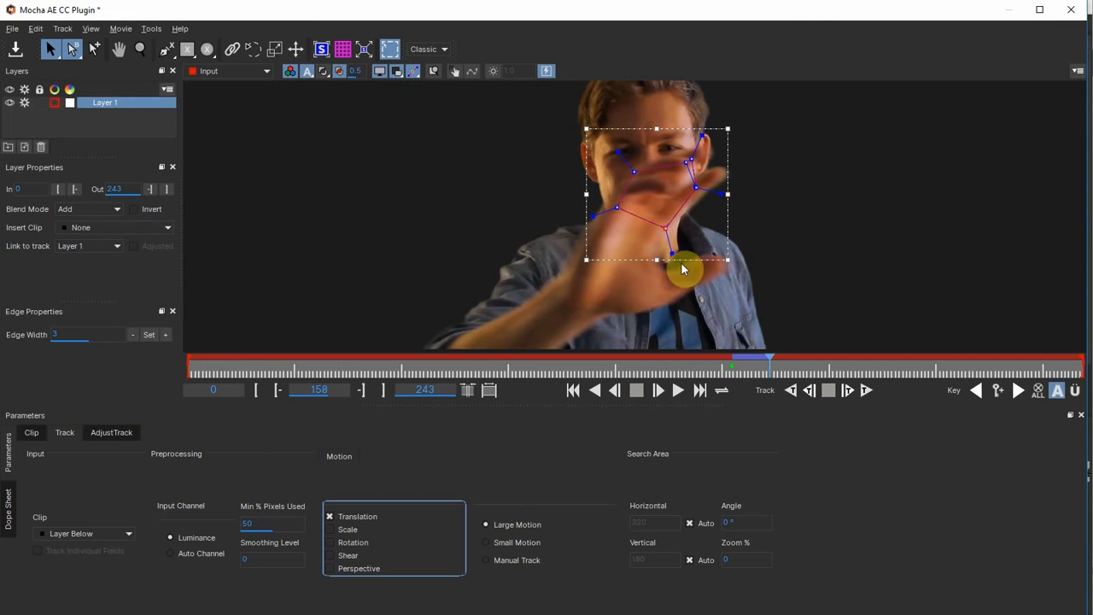
Continue tracking forward in short stretches, correcting the spline's position on the hand wherever it drifts.
click(866, 391)
click(829, 391)
drag(531, 201, 517, 210)
click(866, 391)
click(828, 392)
drag(518, 149, 606, 163)
click(847, 391)
click(847, 392)
click(847, 392)
drag(630, 216, 627, 225)
click(849, 390)
click(849, 390)
click(866, 391)
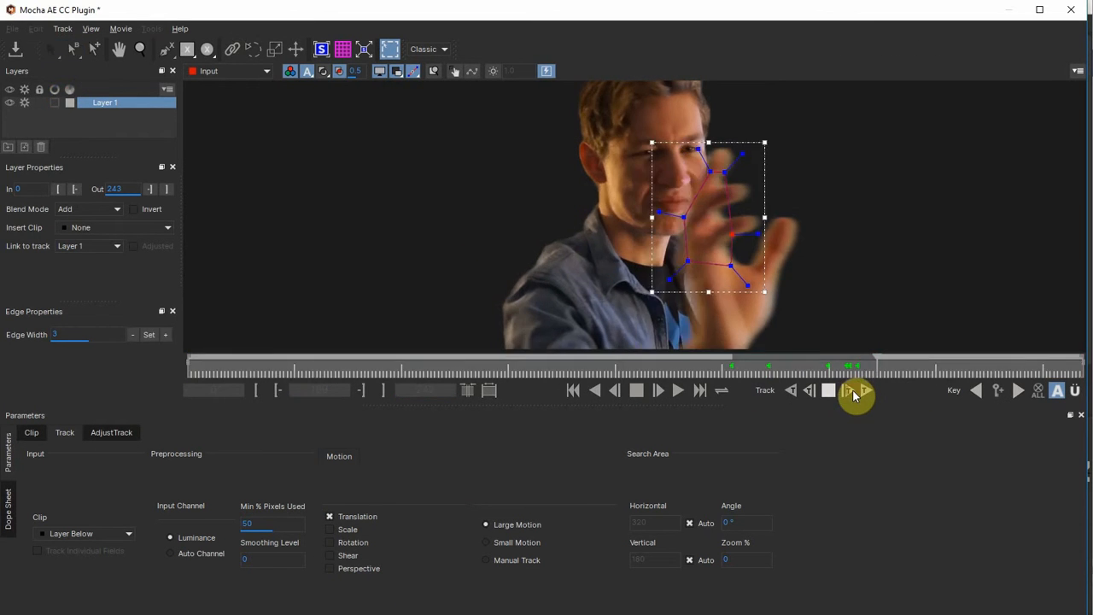
Track the hand shape onward to frame 219 and reposition it over the blurred hand.
click(866, 393)
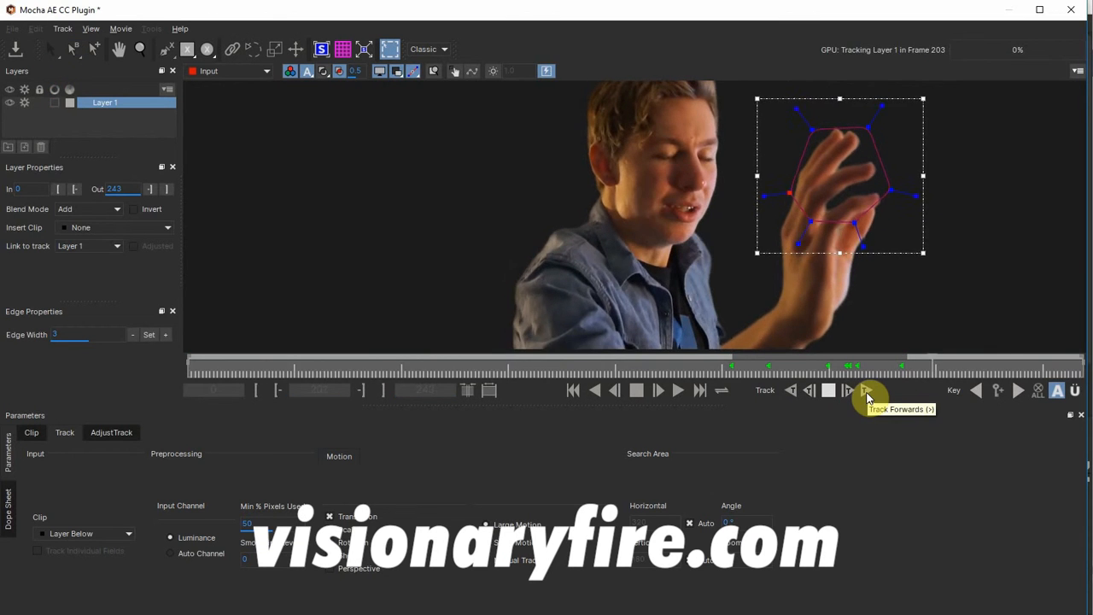
click(829, 391)
click(850, 394)
click(850, 393)
click(851, 394)
click(850, 394)
click(851, 394)
click(850, 394)
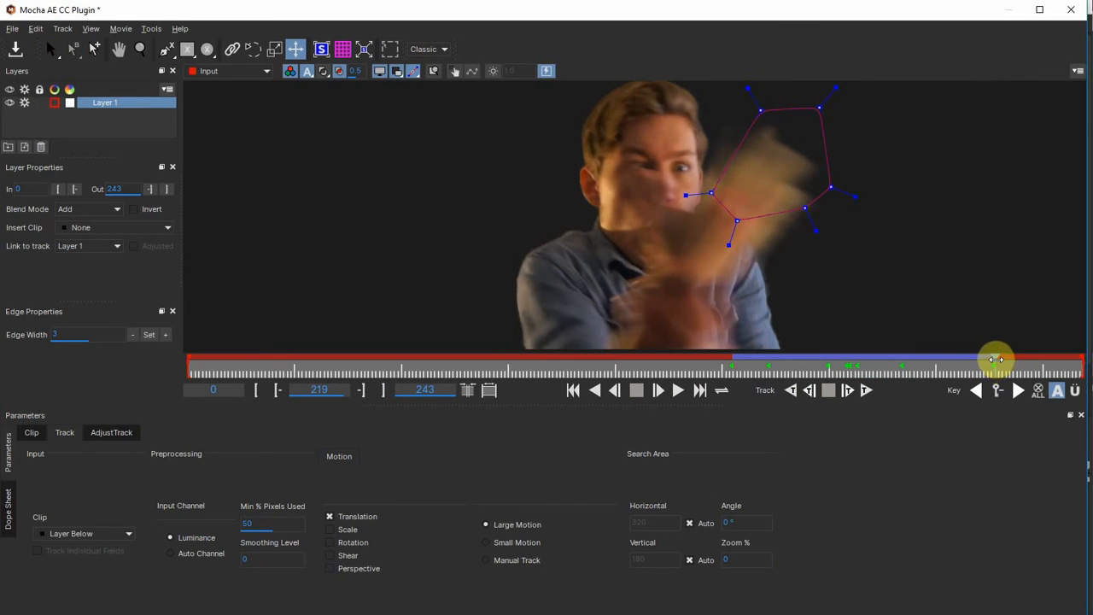
drag(996, 360, 996, 373)
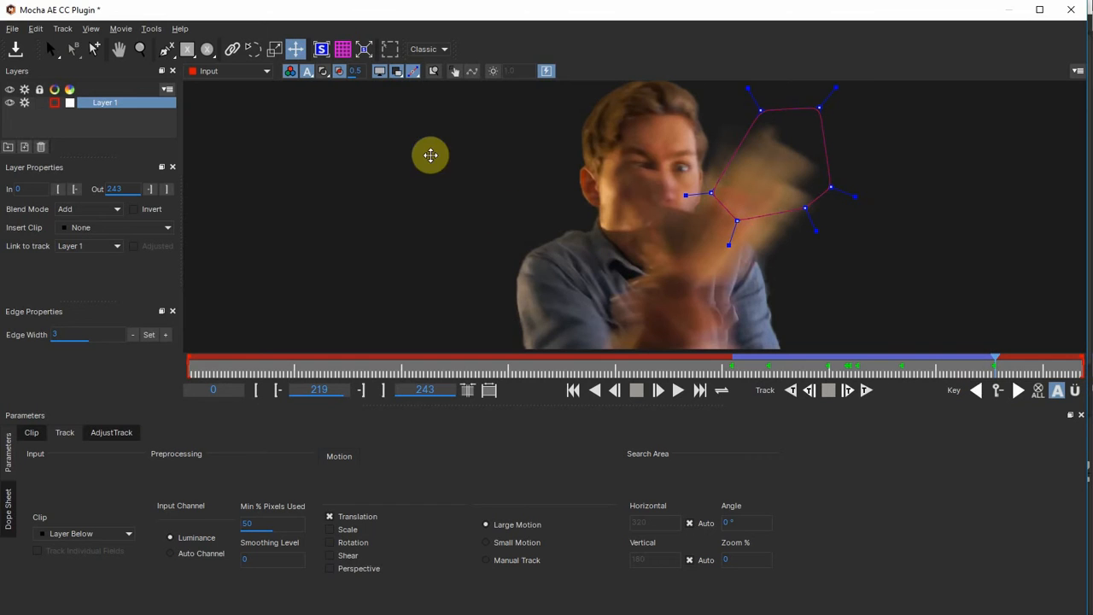
Show the planar surface with AdjustTrack active and move it with the shape onto the fingers at frame 222, checking against frame 221.
click(111, 433)
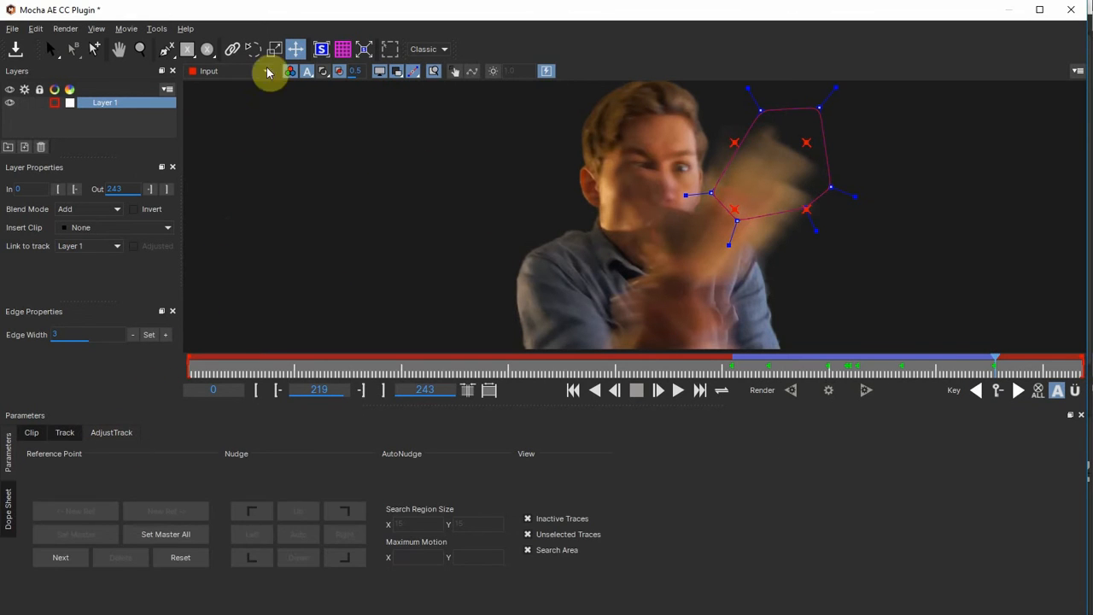
click(326, 52)
click(1002, 371)
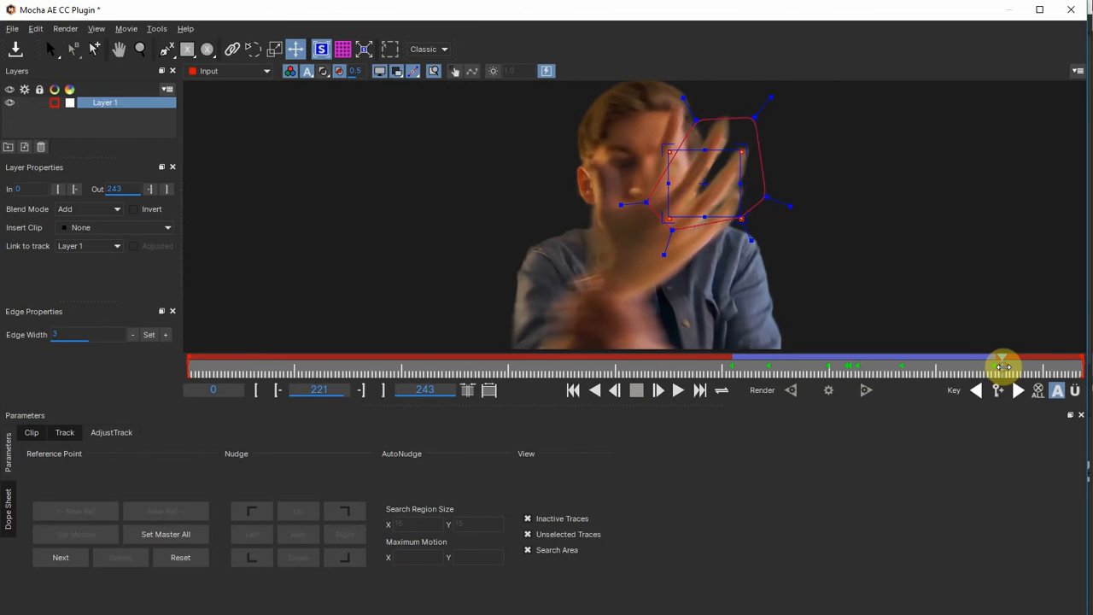
click(1005, 368)
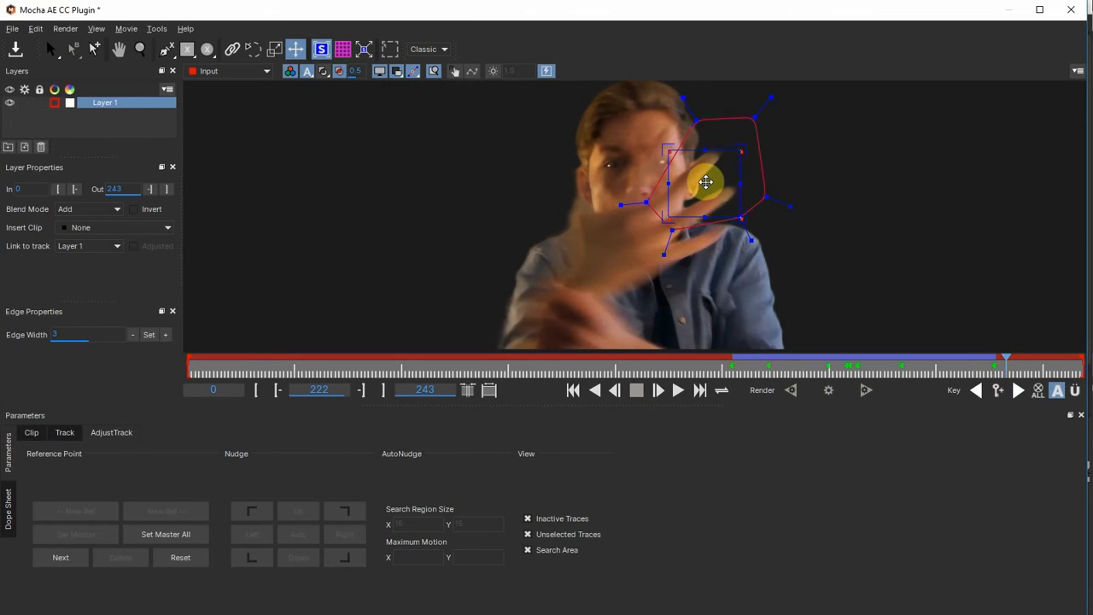
drag(703, 183, 682, 197)
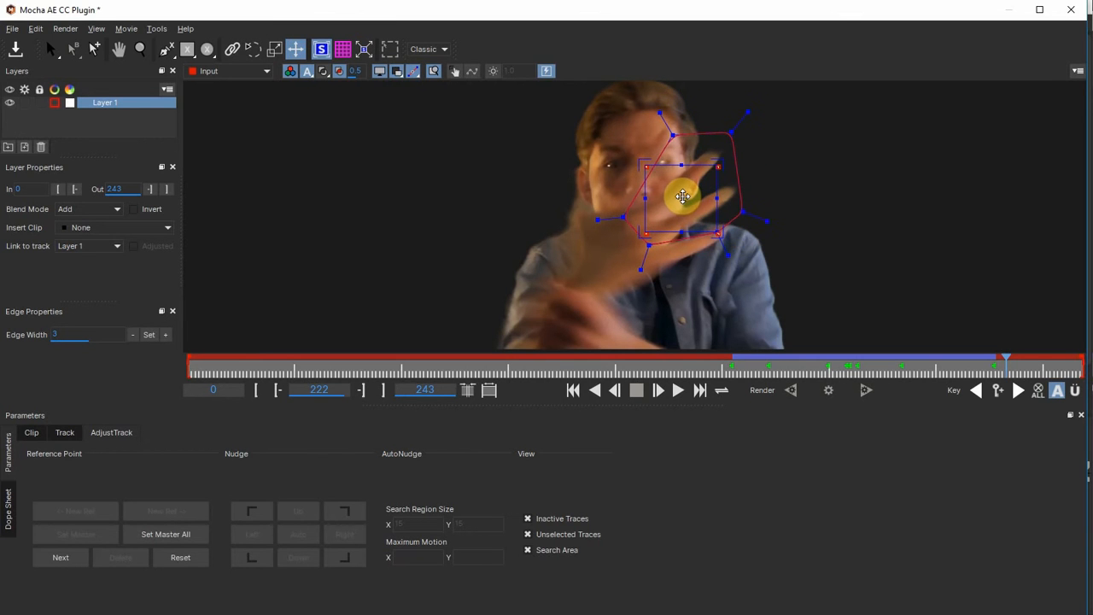
click(1000, 369)
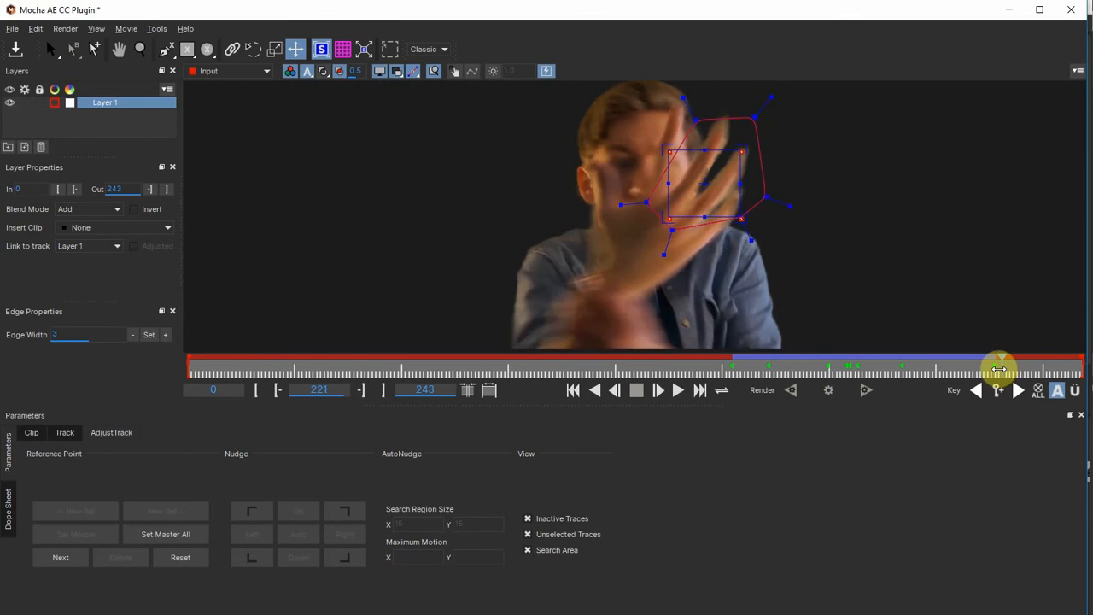
click(1003, 369)
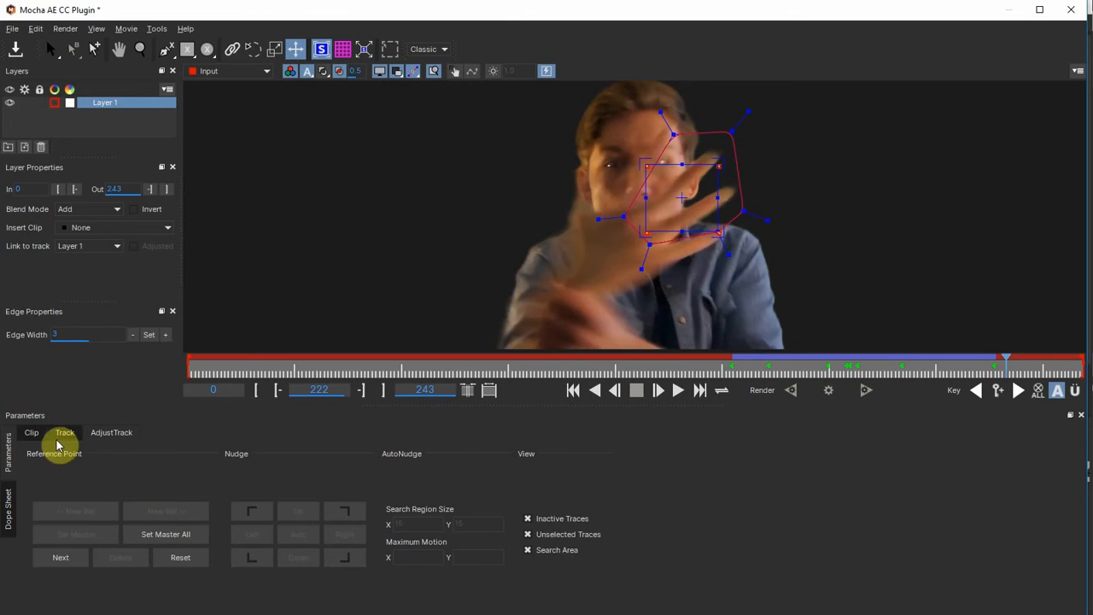
click(321, 49)
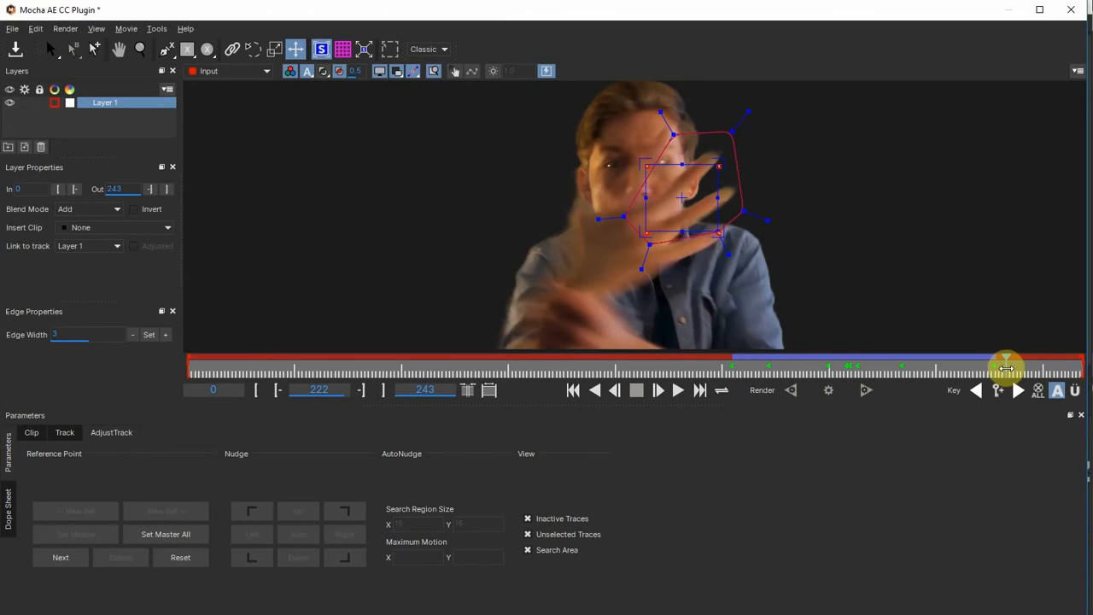
Advance to frame 226 and place the shape and its surface over the fast-moving hand's fingers.
key(Right)
key(Right)
key(Right)
key(Right)
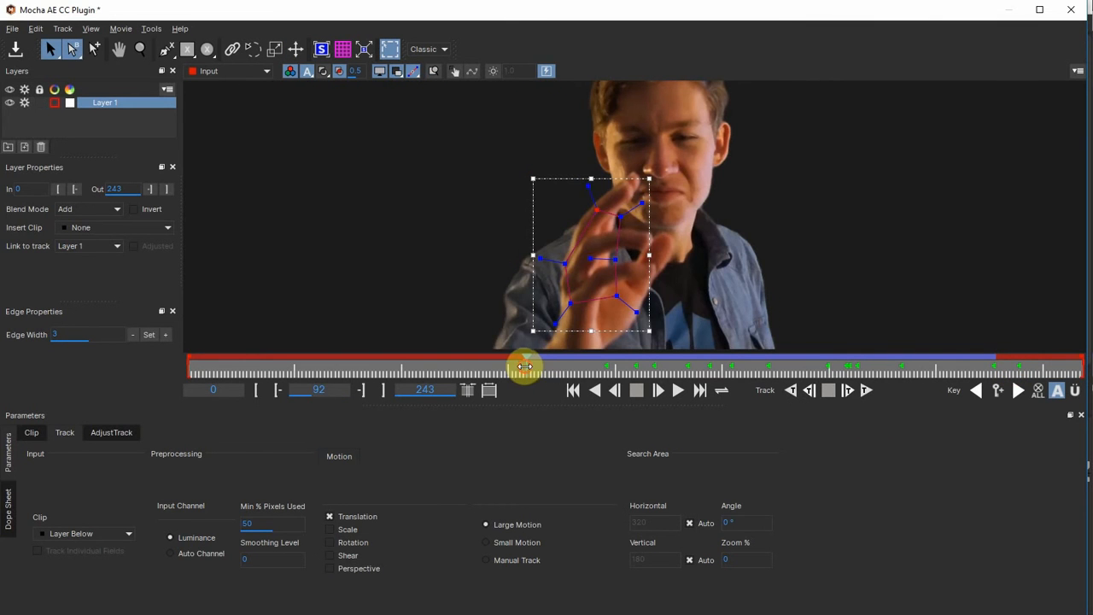
Scrub back through the tracked hand shot, then close Mocha and save the changes made in the project.
drag(520, 366, 785, 329)
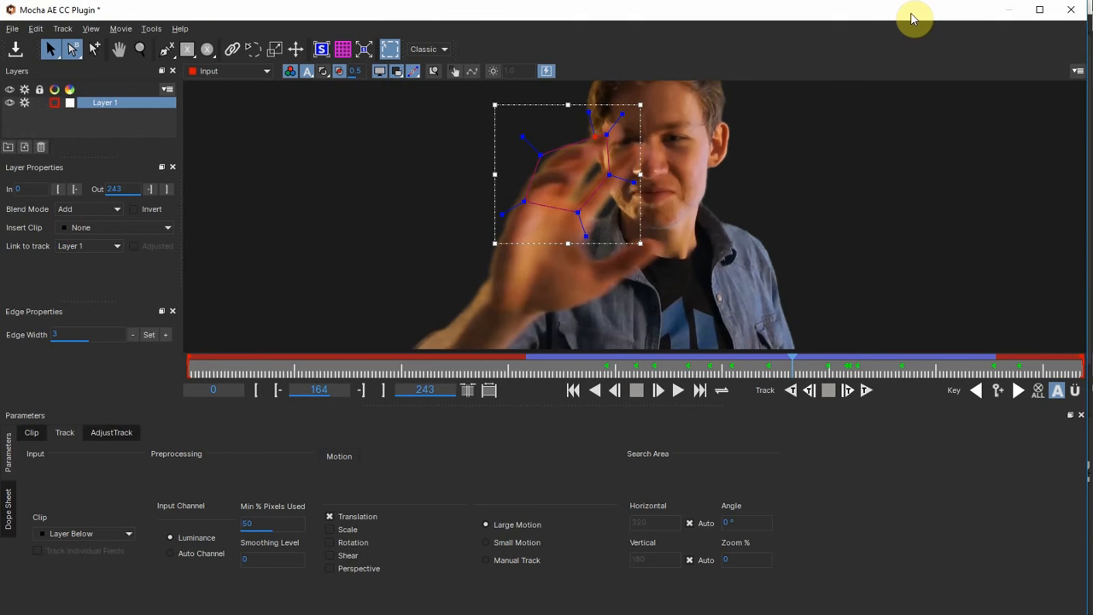
click(1070, 10)
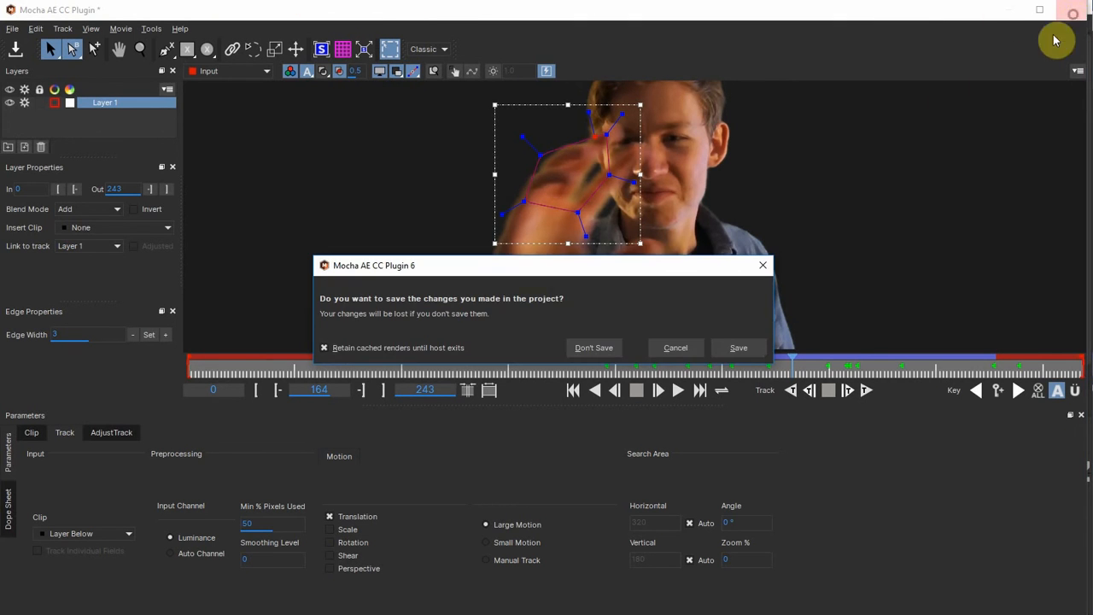
click(740, 348)
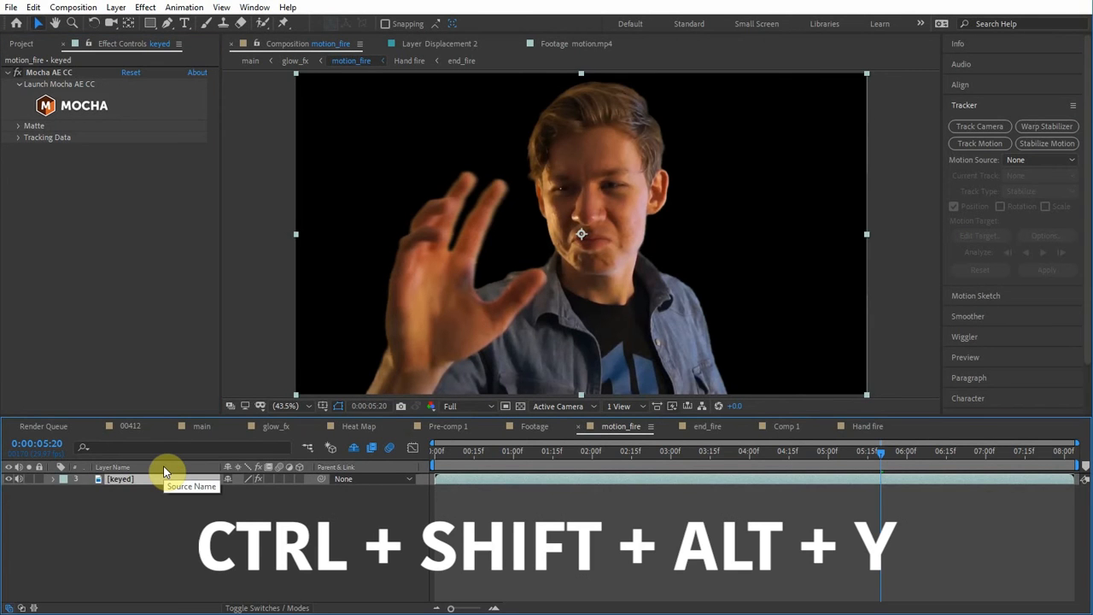
Add a null object directly above the keyed layer and name it Tracking.
key(ctrl+shift+alt+y)
text(Tracking)
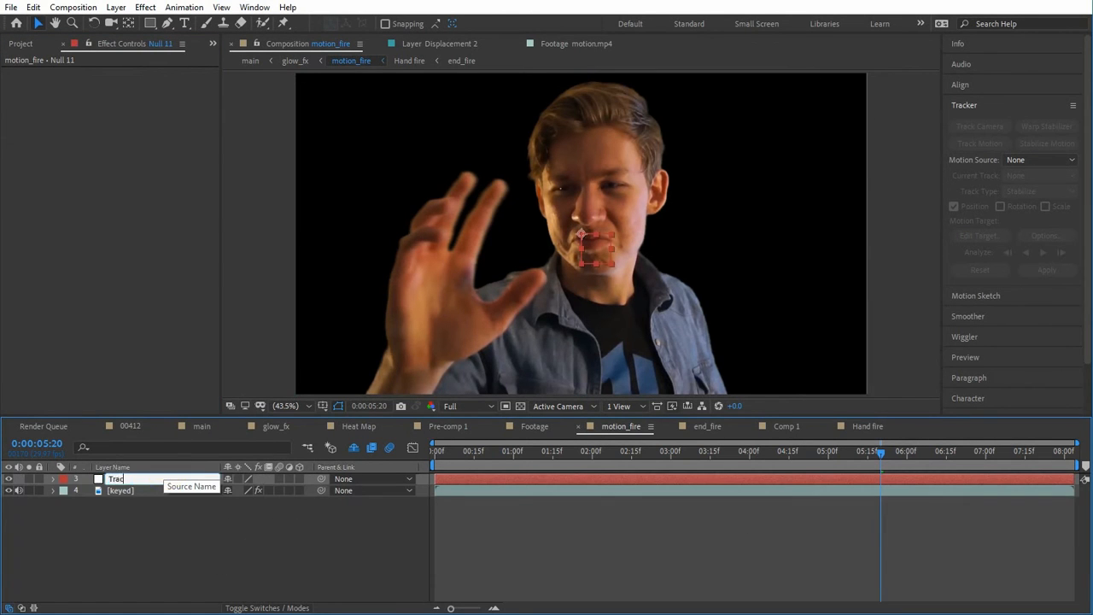
Create track data from Mocha's Layer 1 in the Mocha AE CC effect on the keyed layer.
click(118, 491)
click(38, 140)
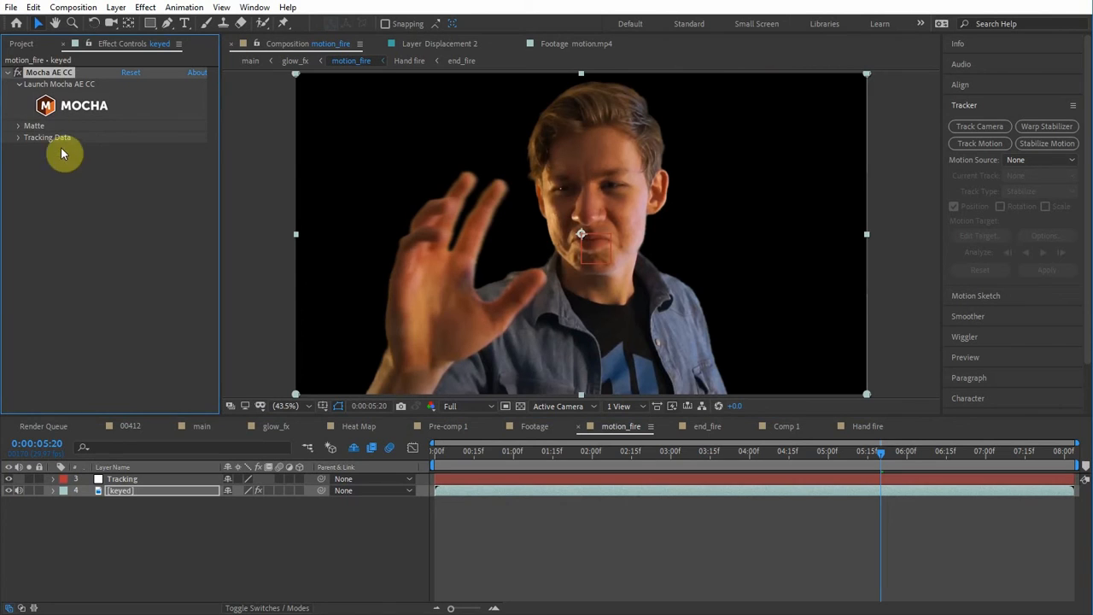
click(19, 138)
click(179, 149)
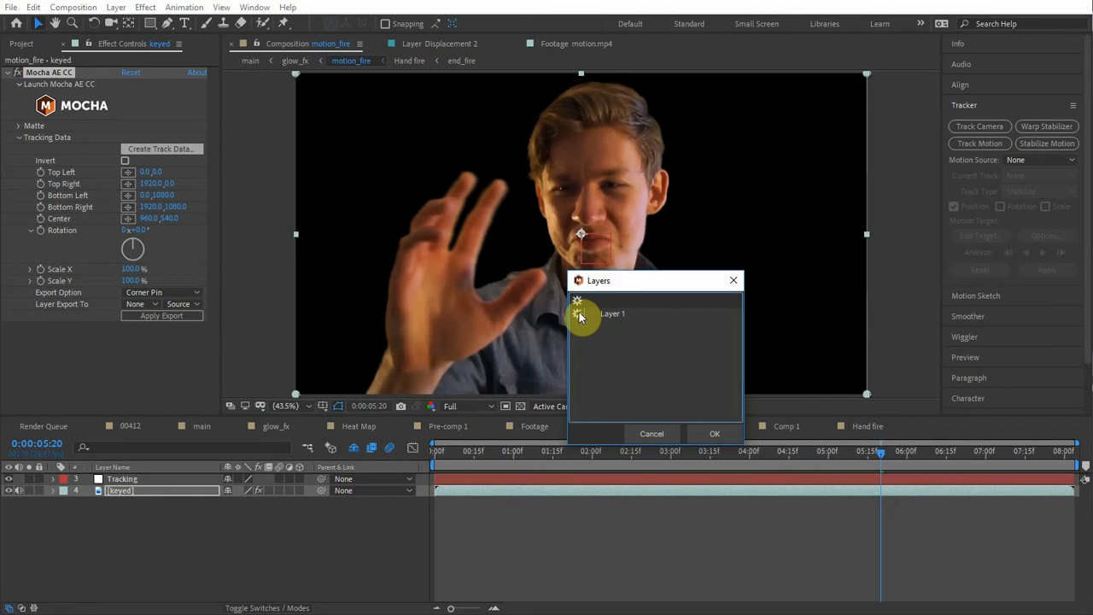
click(709, 437)
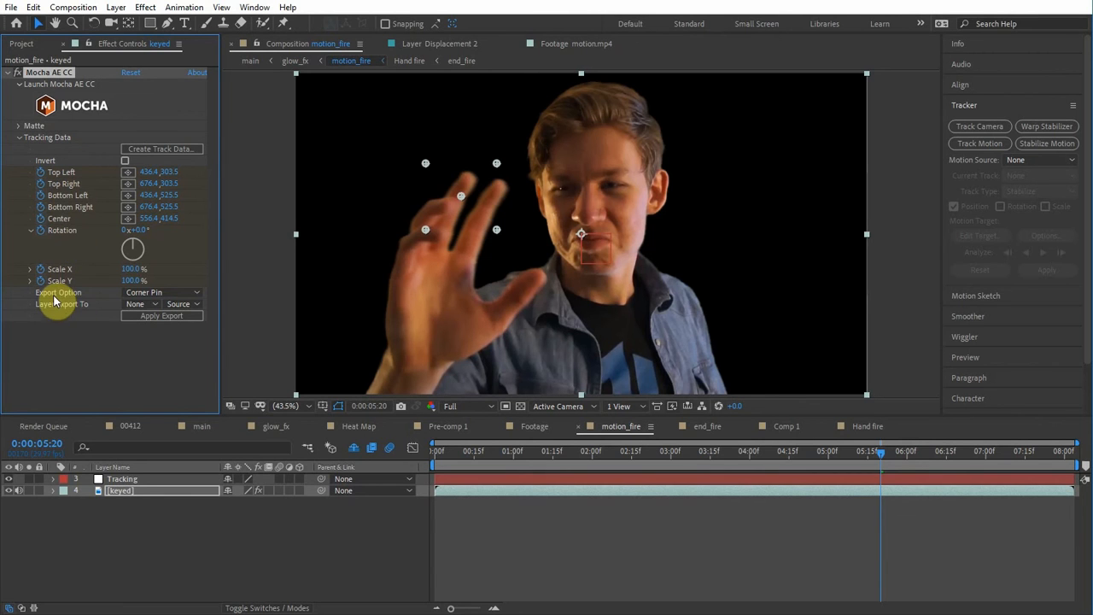
Set the keyed layer's Mocha export option to Transform, target the Tracking null, and apply the export.
click(165, 297)
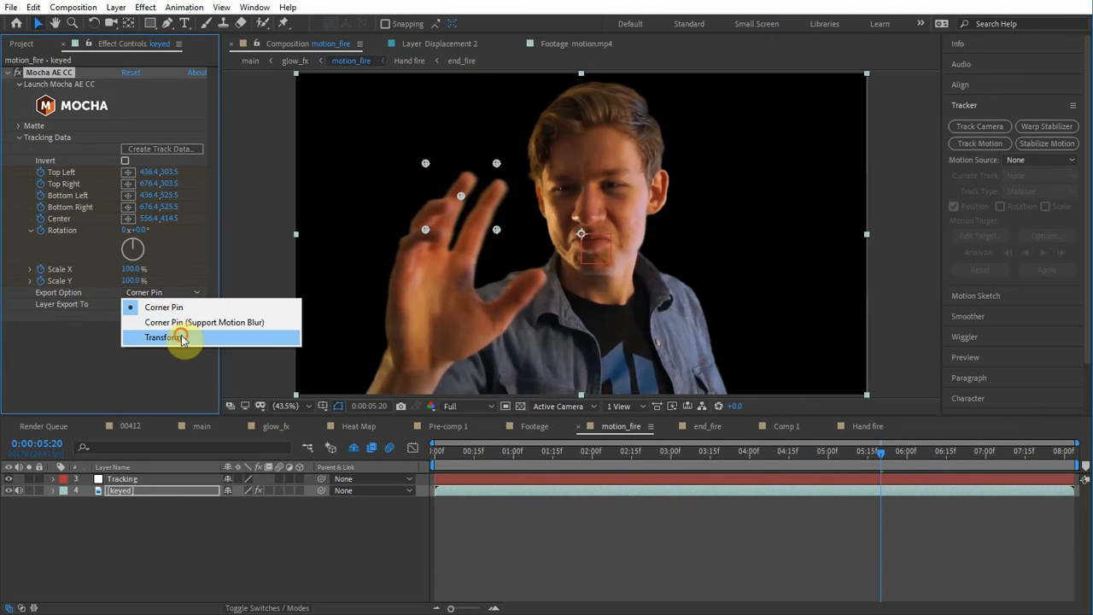
click(174, 338)
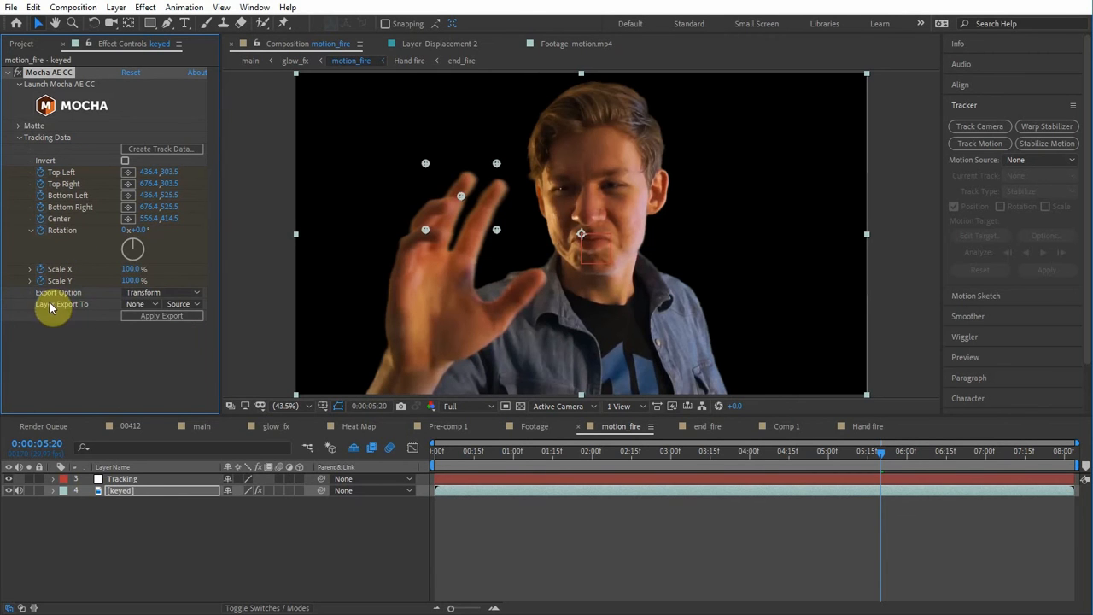
click(142, 305)
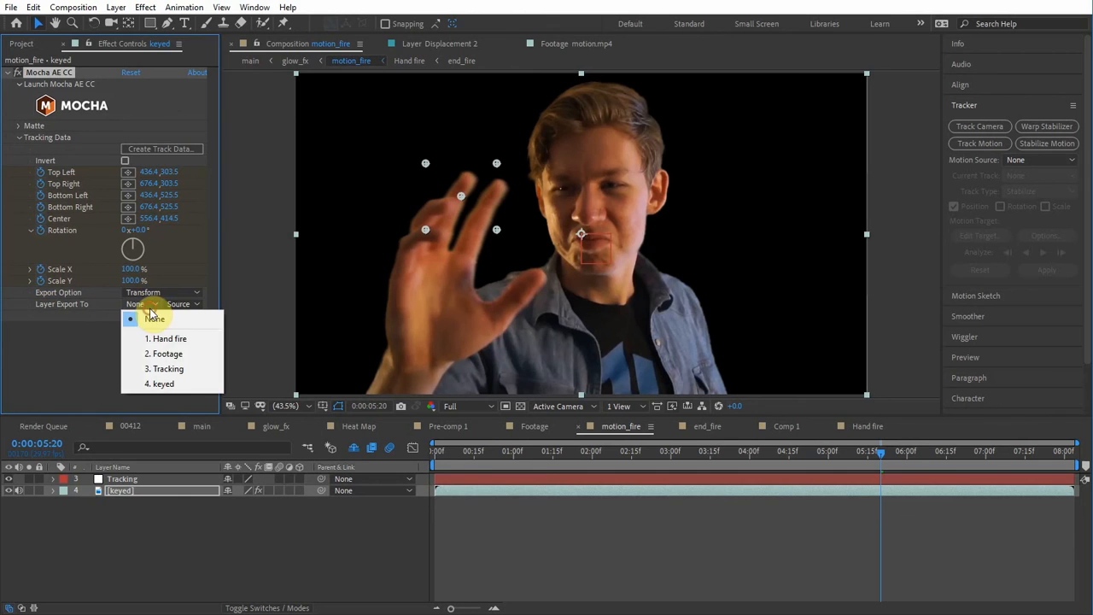
click(183, 368)
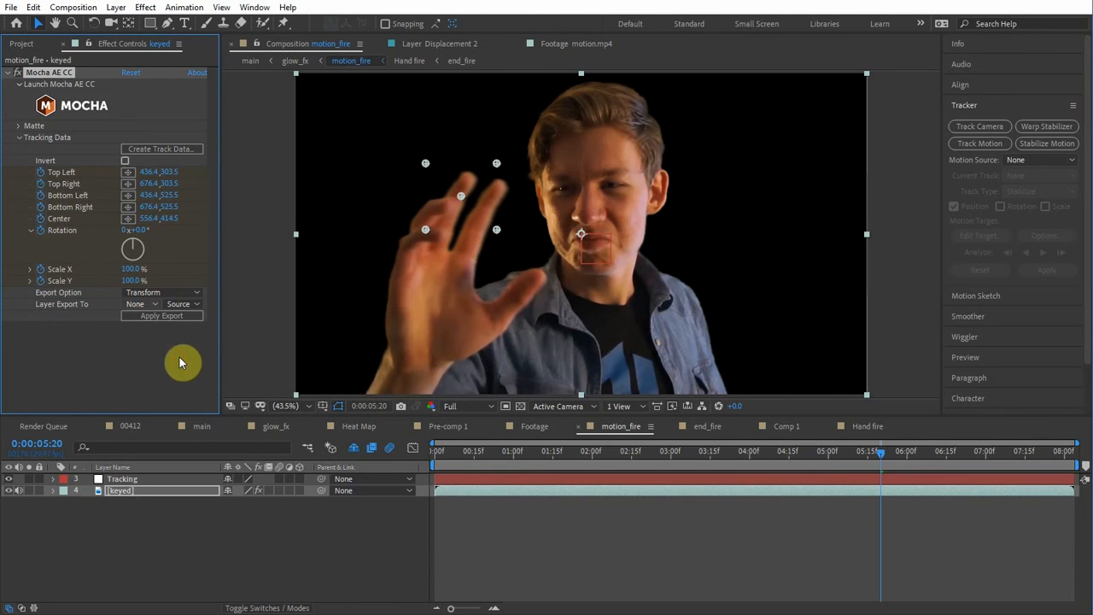
click(131, 480)
click(128, 490)
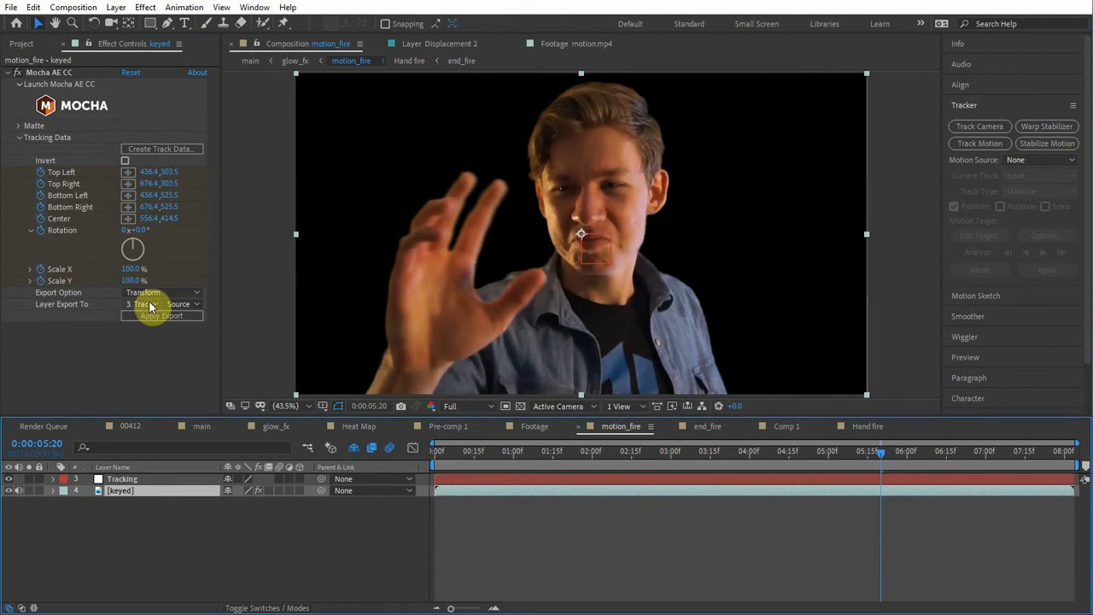
click(57, 308)
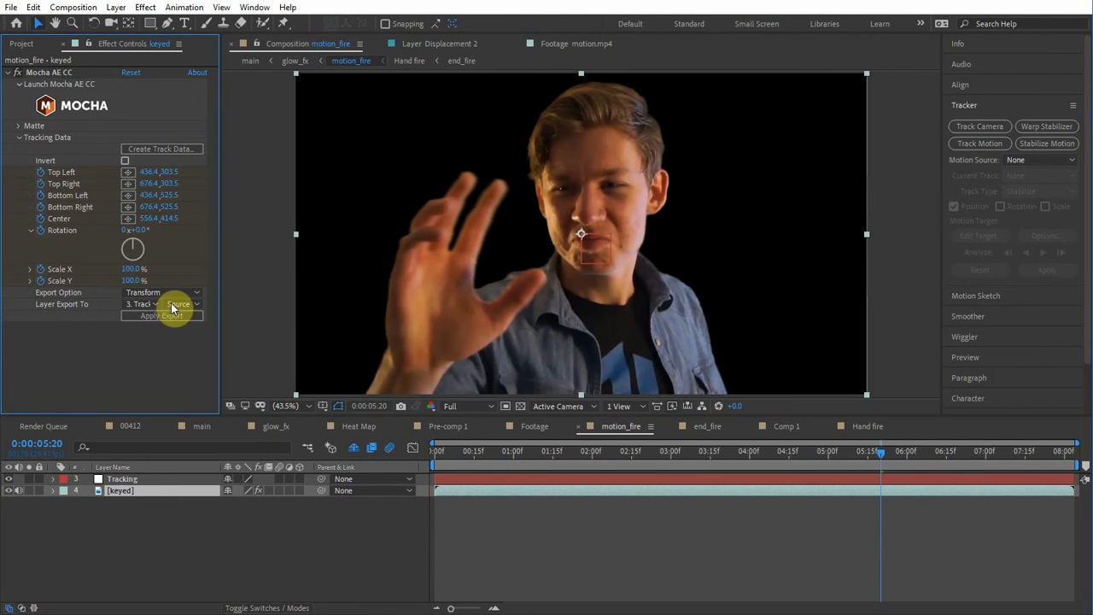
click(165, 313)
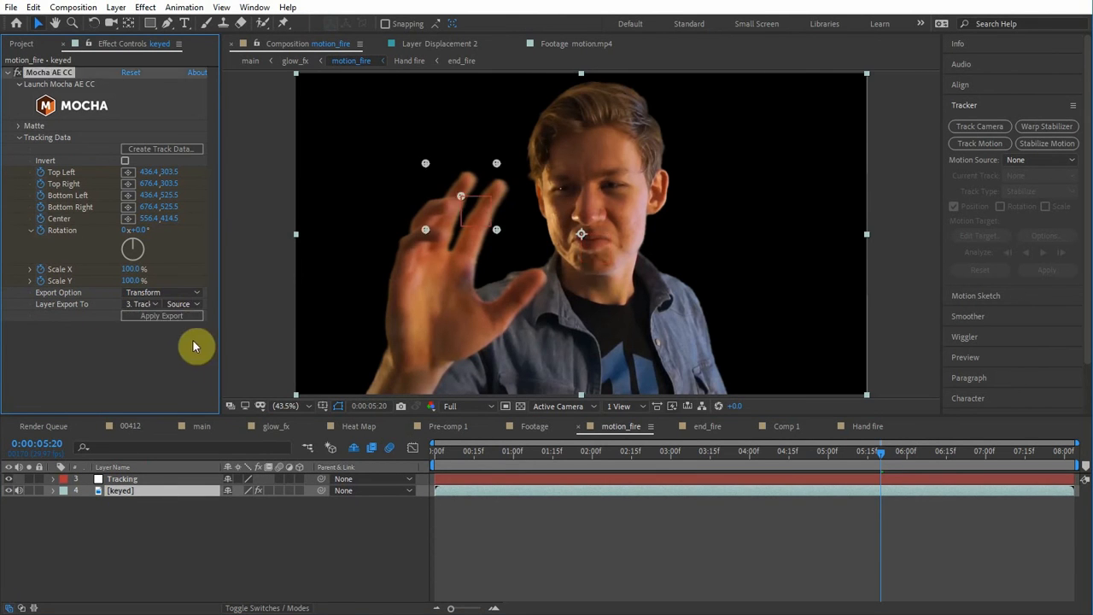
Reveal the keyframed properties of the Tracking null.
click(180, 480)
key(u)
click(129, 527)
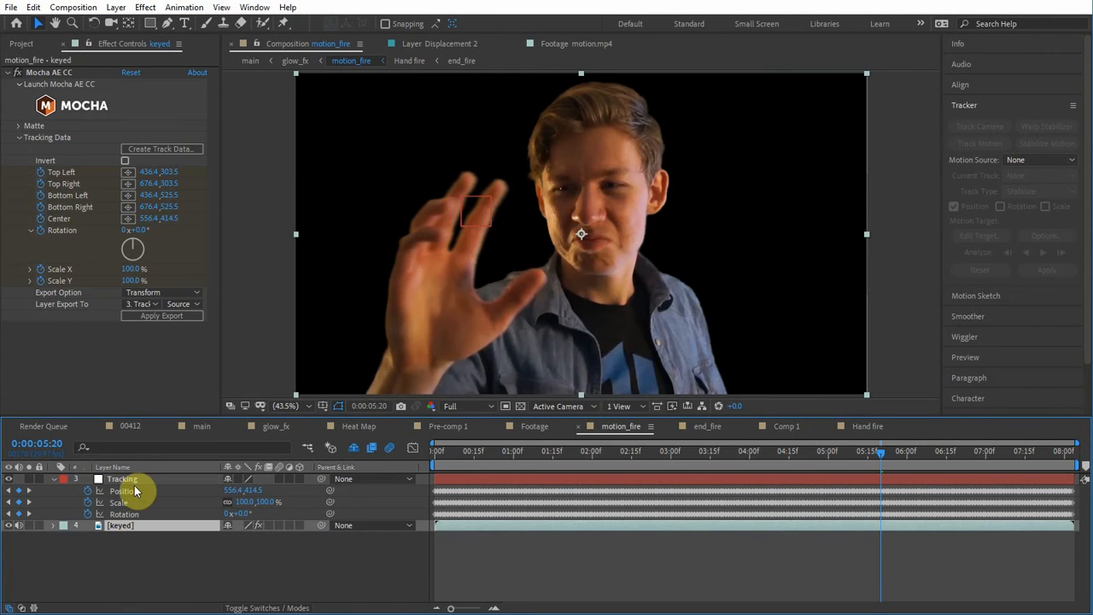
click(176, 146)
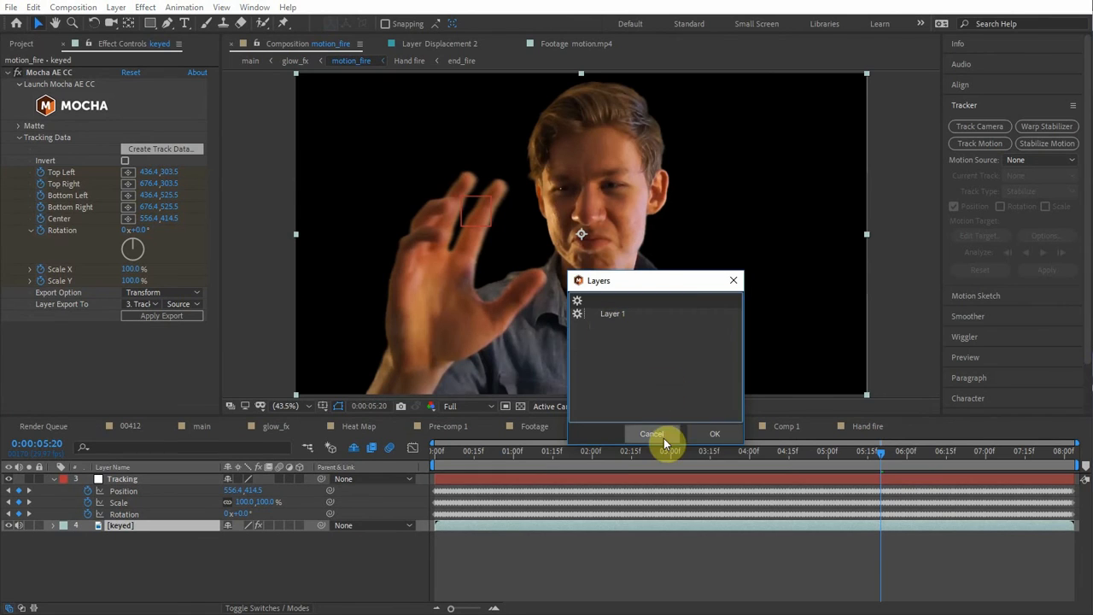
click(665, 436)
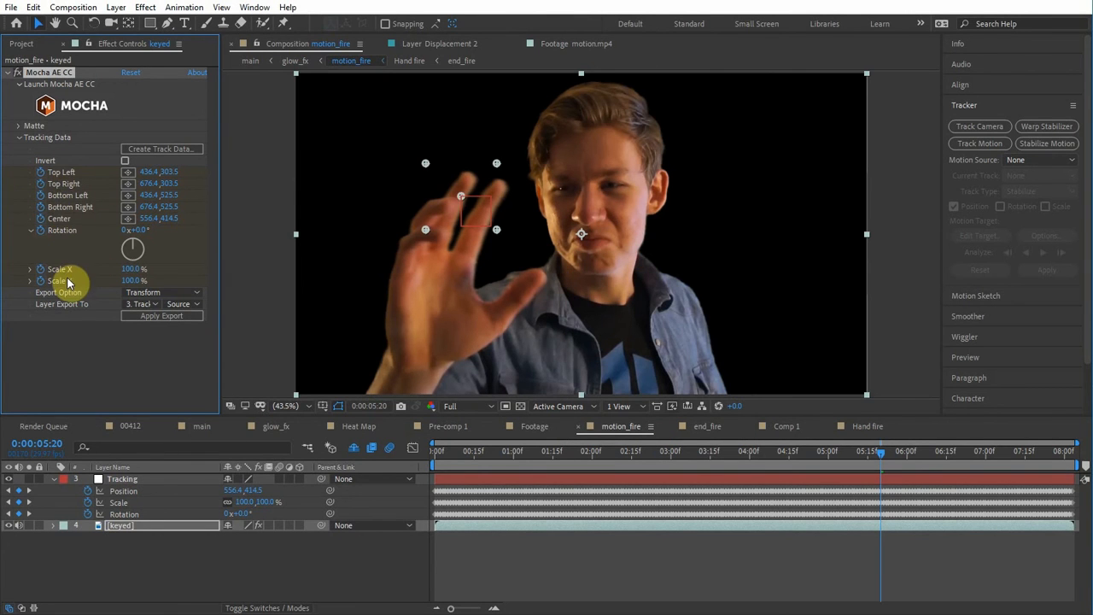
click(122, 479)
click(129, 526)
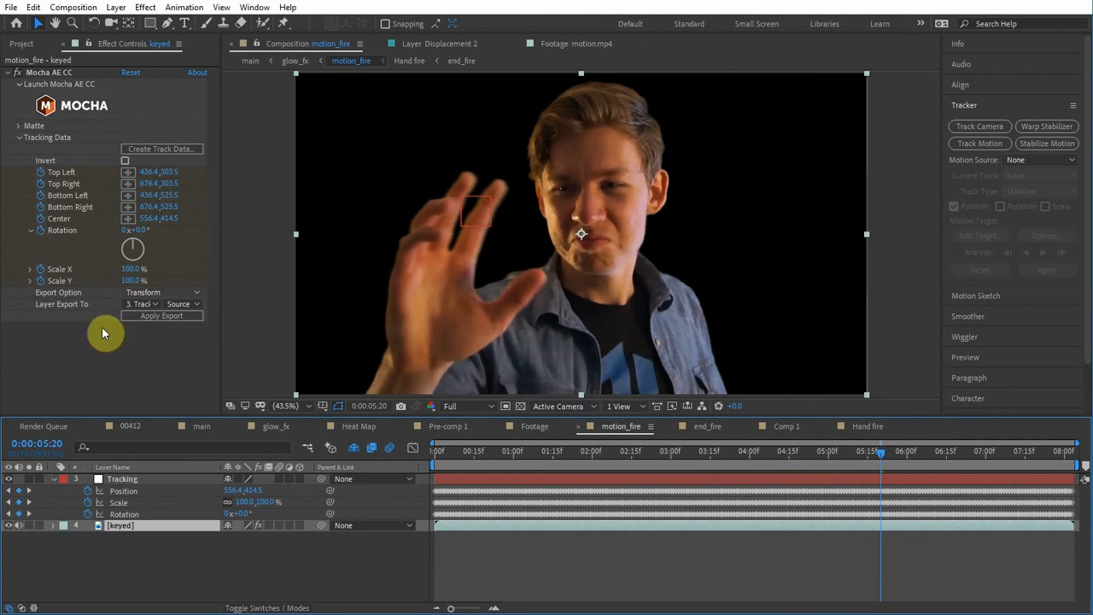
Select the Tracking null and scrub between 0:00:05:07 and 0:00:06:00 to check its motion against the hand.
click(137, 479)
drag(849, 454, 907, 457)
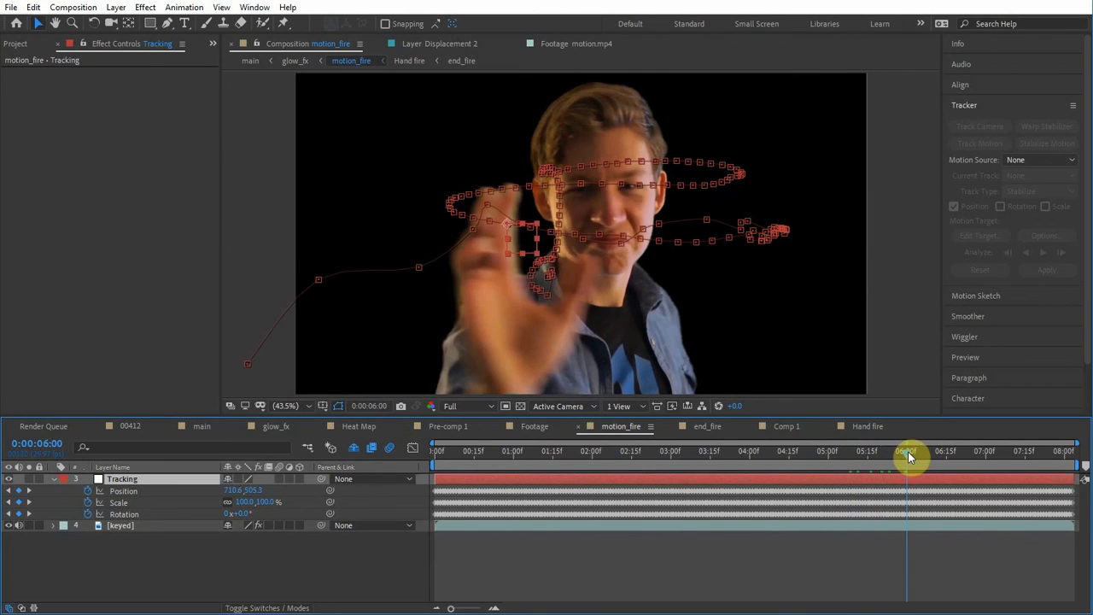
click(849, 459)
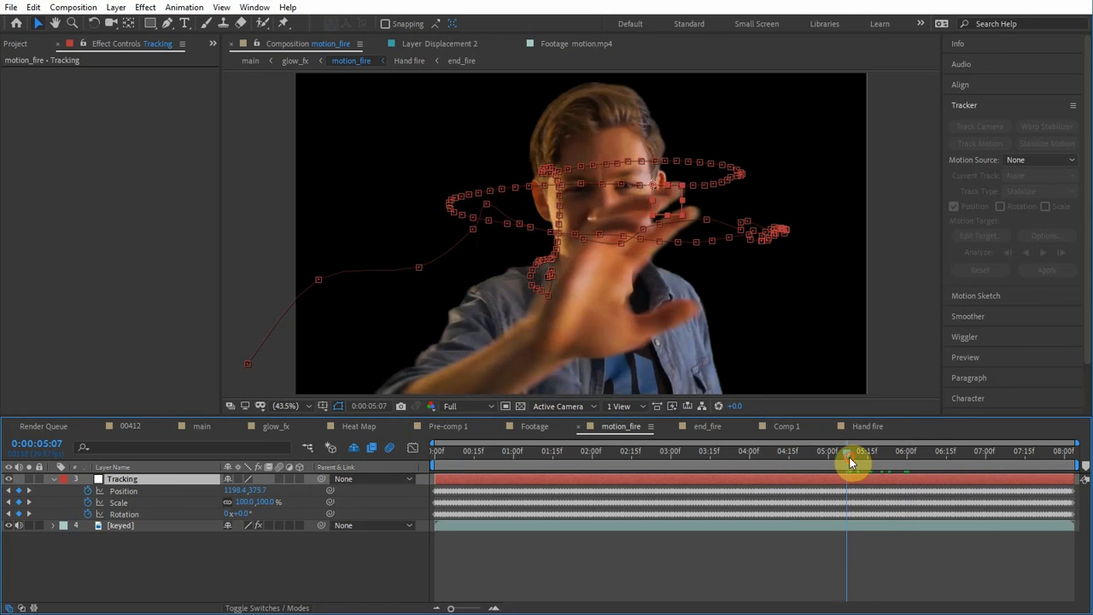